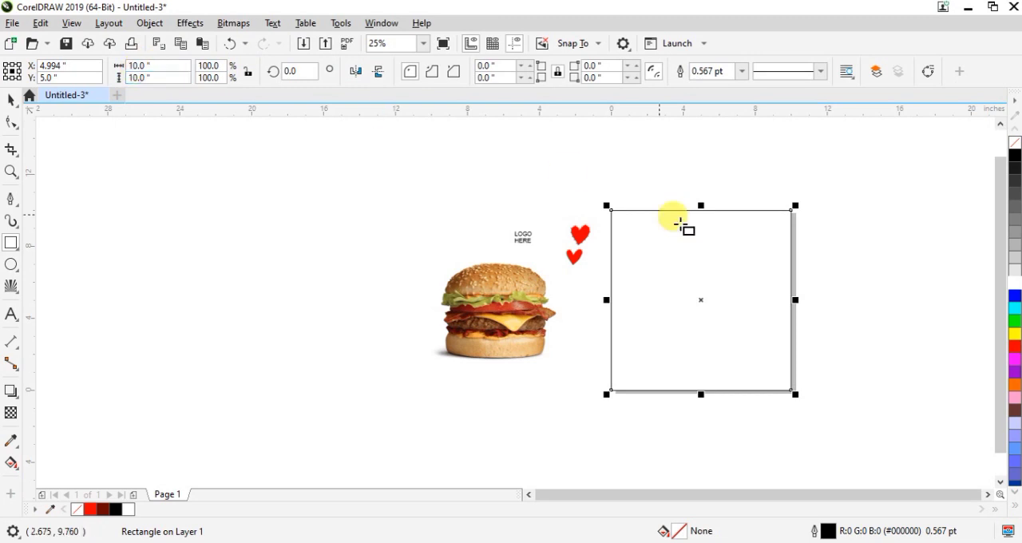
Remove the outline from the 10-inch square by setting its outline width to None
click(11, 98)
click(840, 255)
click(716, 278)
click(743, 71)
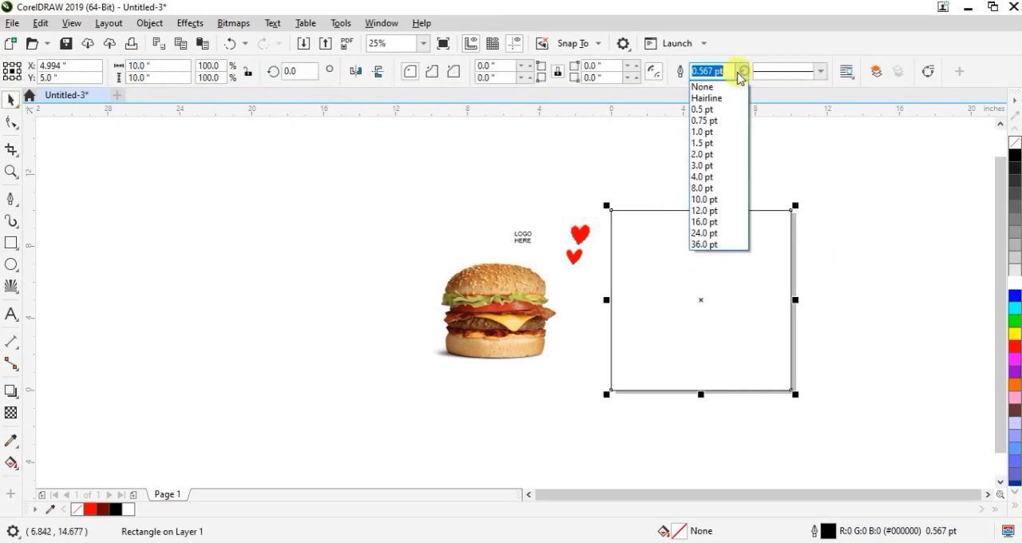
click(707, 86)
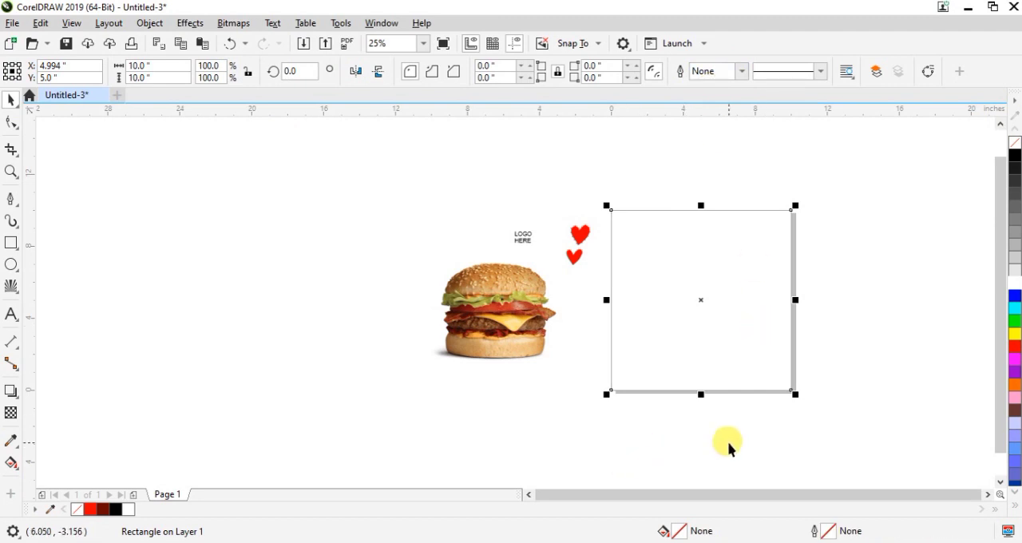
Apply an elliptical fountain fill centred on the square, with its outer end stretched beyond the square's edge
click(11, 463)
drag(687, 298, 898, 304)
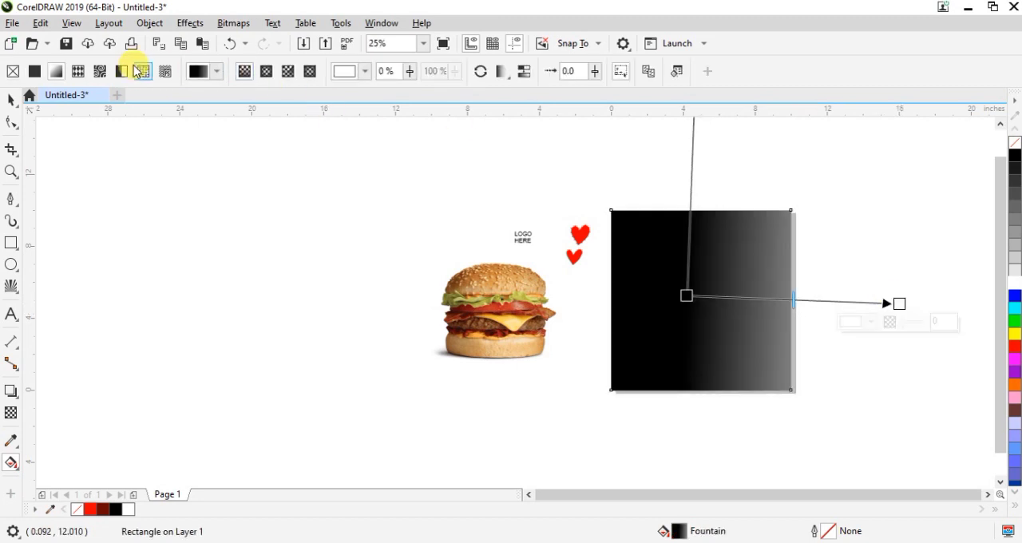
click(267, 71)
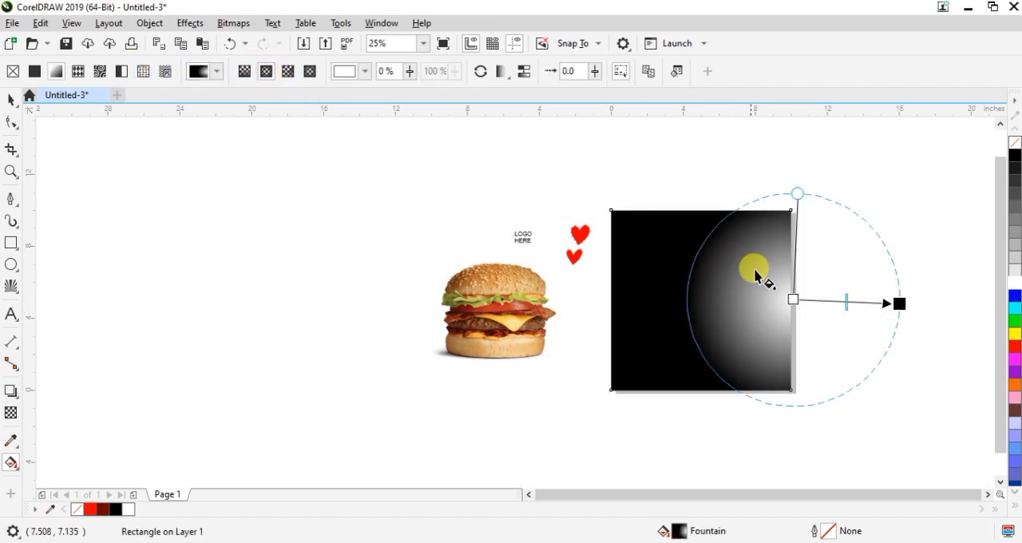
drag(817, 300, 728, 303)
click(809, 305)
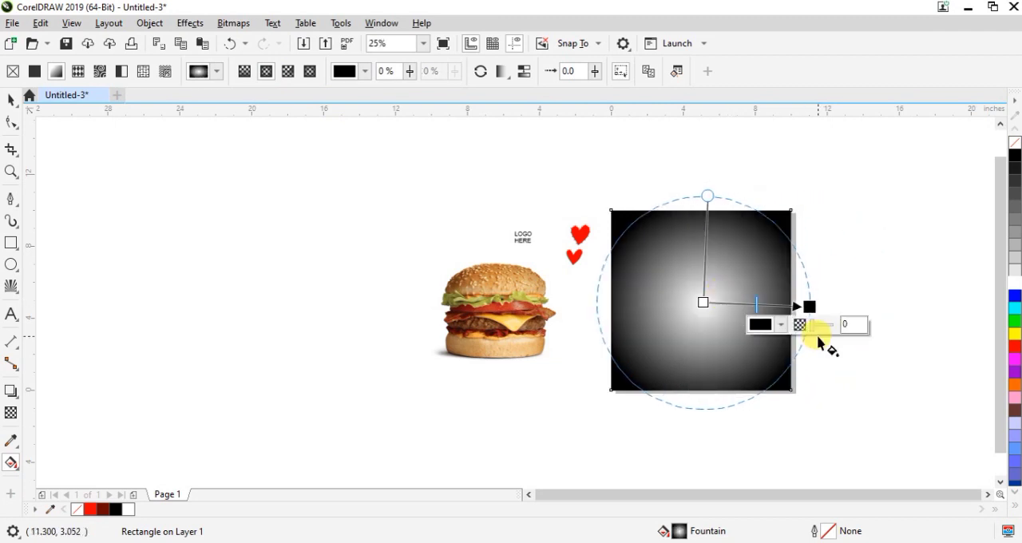
drag(810, 306, 852, 307)
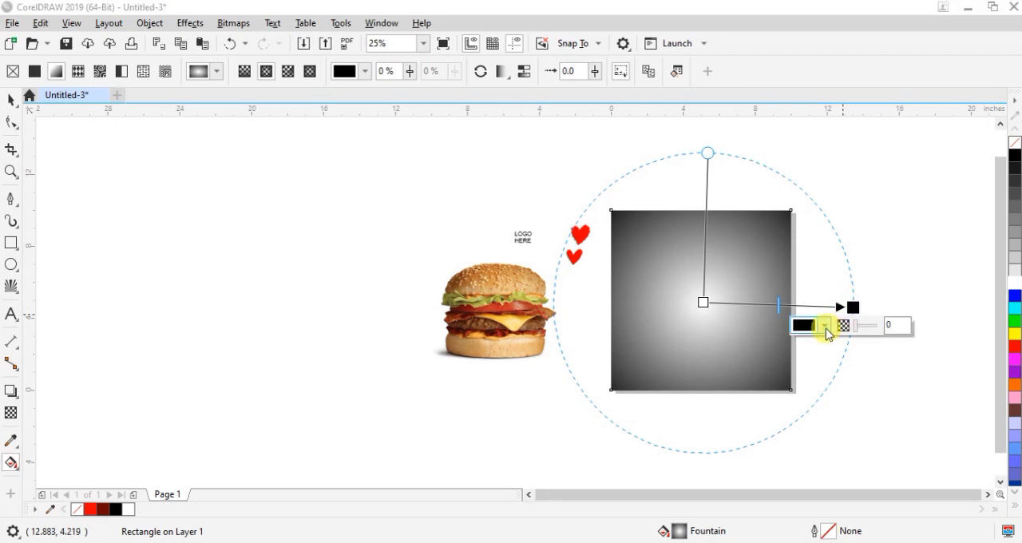
Set the outer colour of the square's fountain fill to orange, #ED750C
click(825, 325)
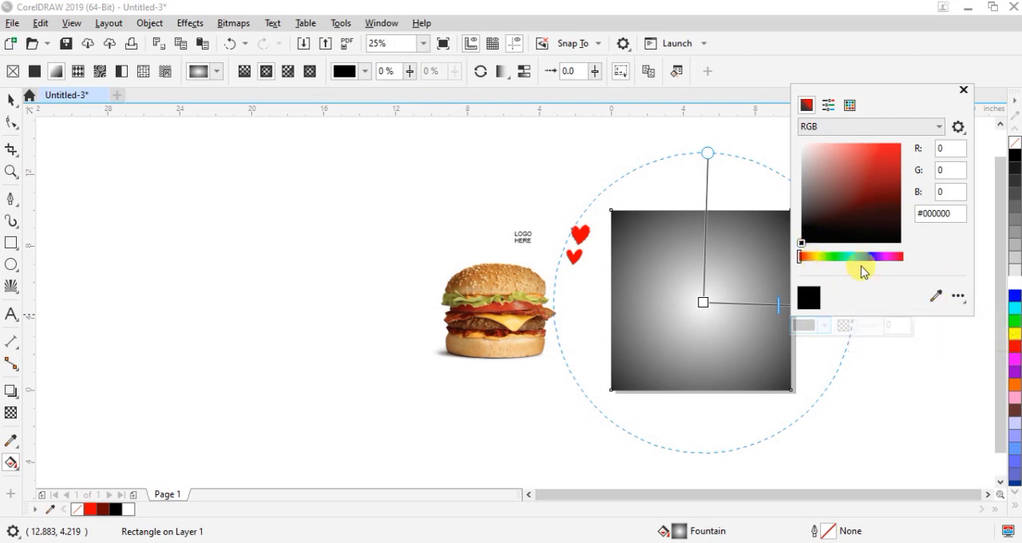
drag(801, 257, 807, 257)
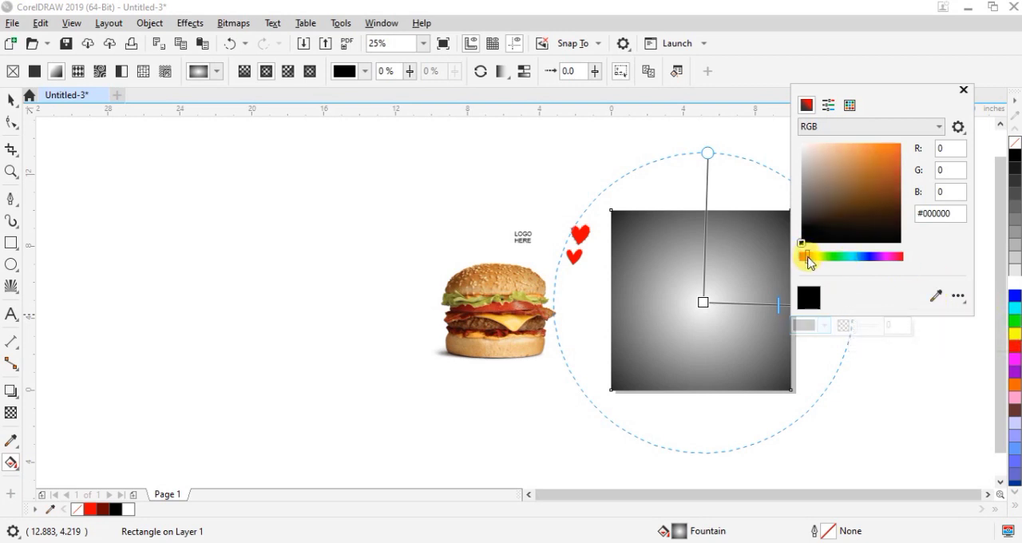
click(898, 143)
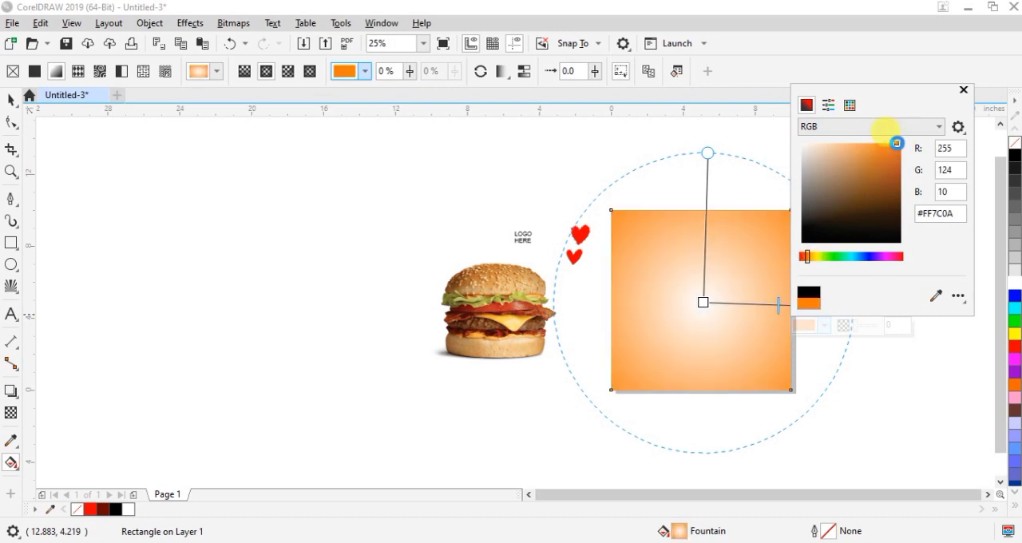
mouse_move(899, 147)
mouse_down()
mouse_move(900, 164)
mouse_move(896, 156)
mouse_up()
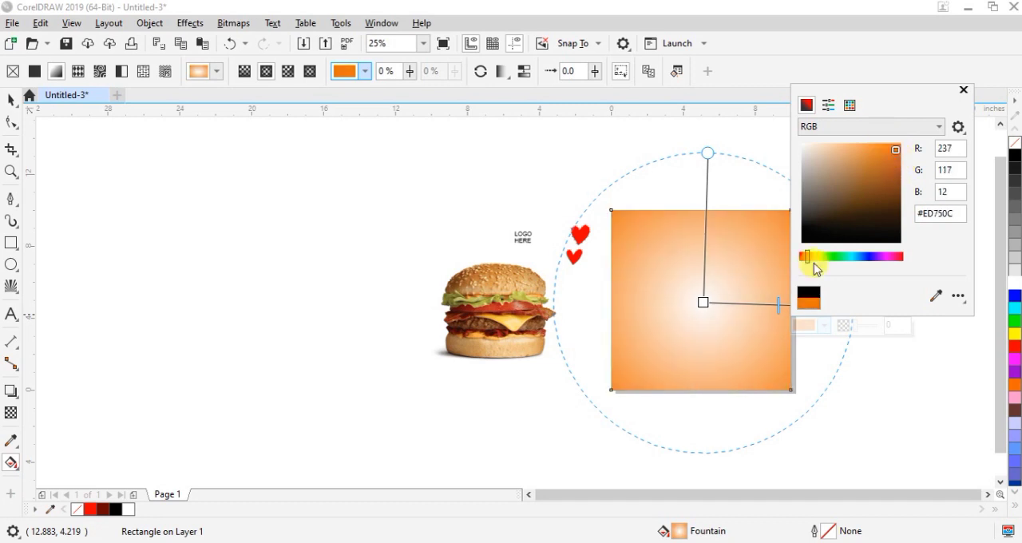
Set the centre colour of the square's fountain fill to yellow, about #FFE500
click(703, 304)
click(702, 303)
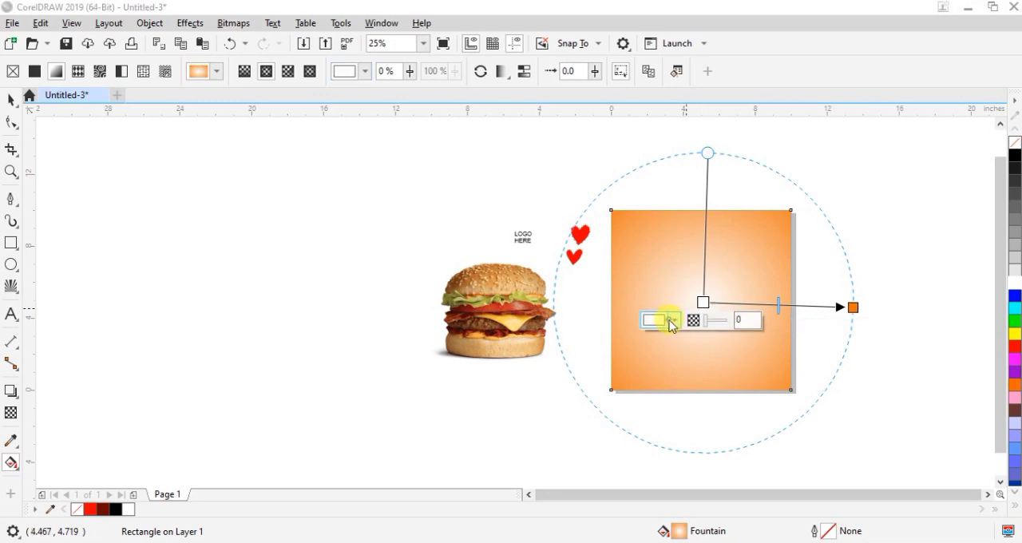
click(669, 320)
click(662, 252)
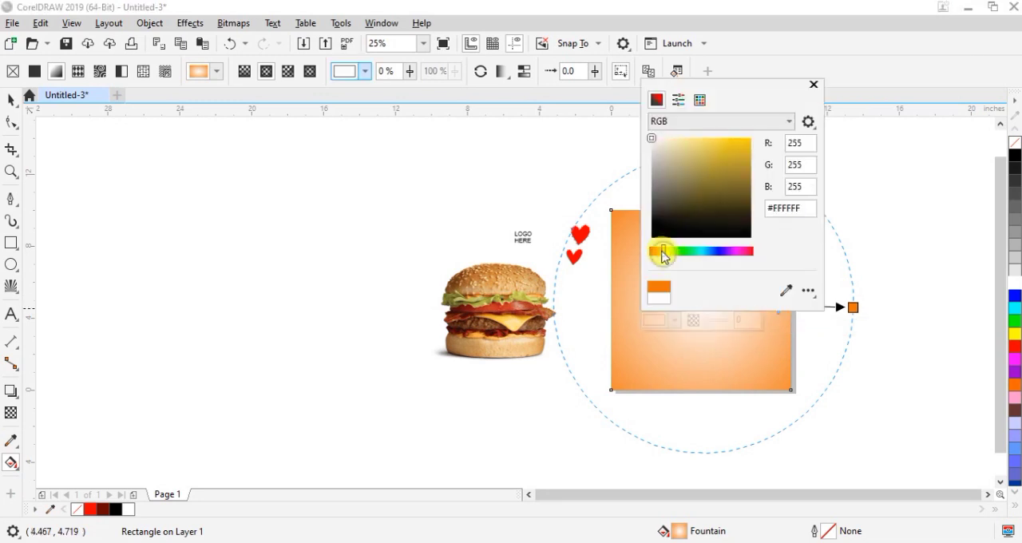
drag(654, 137, 755, 137)
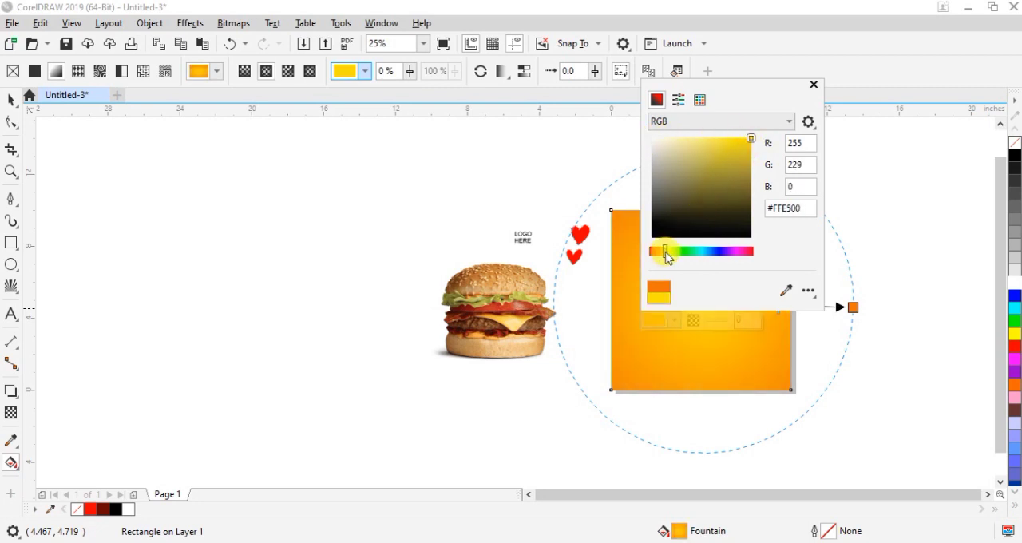
click(814, 84)
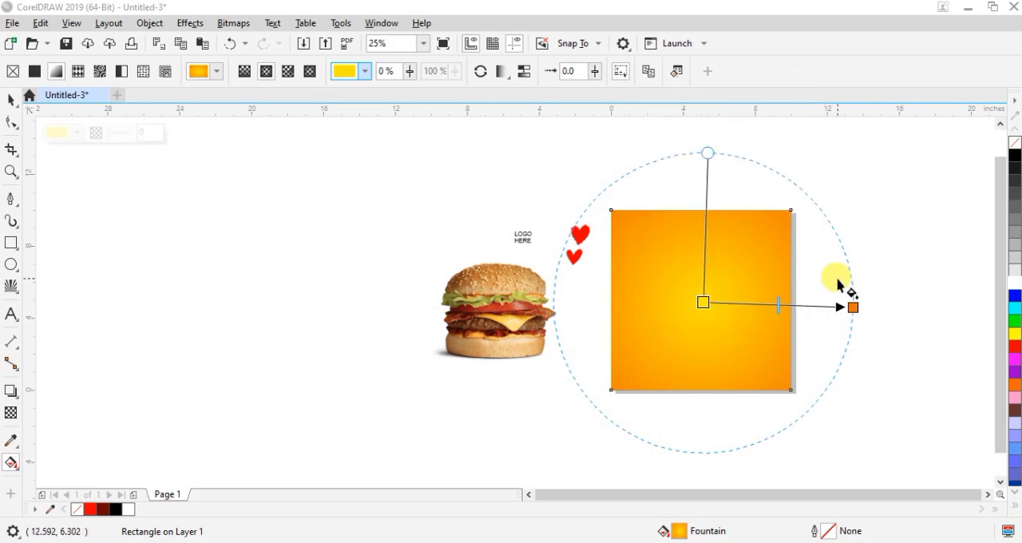
Fine-tune the outer orange of the fountain fill to a slightly more saturated shade and deselect the square
click(849, 306)
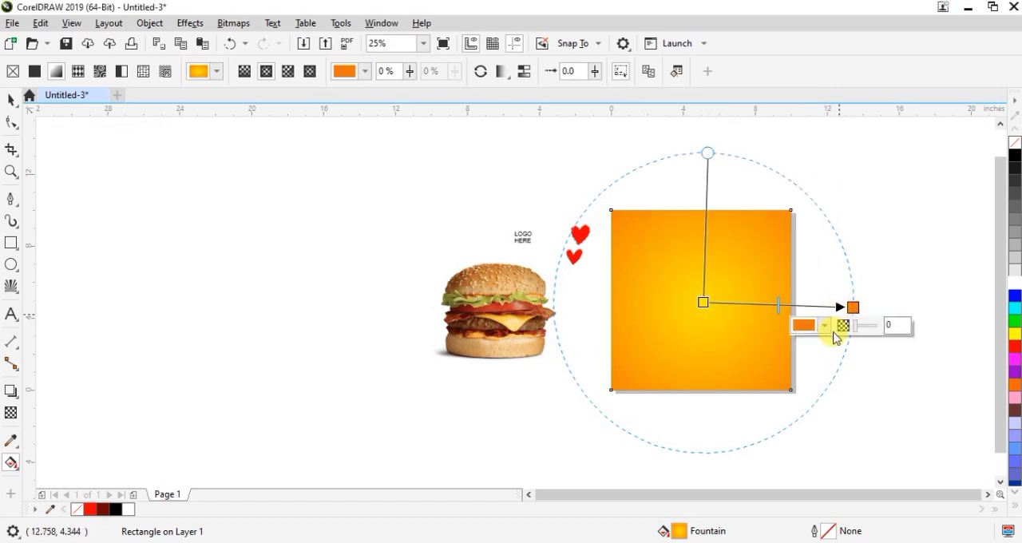
click(826, 326)
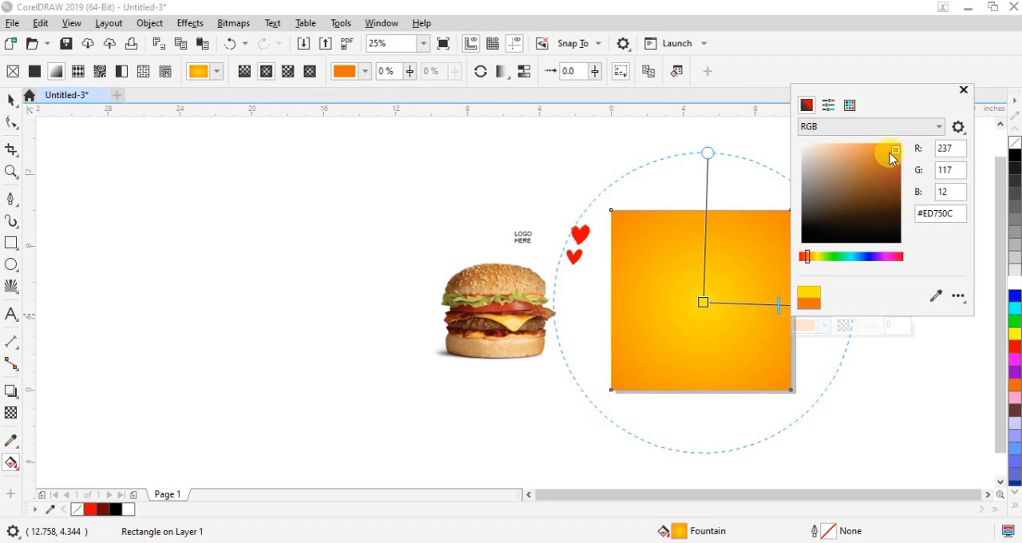
mouse_move(892, 151)
mouse_down()
mouse_move(878, 143)
mouse_move(906, 169)
mouse_move(901, 181)
mouse_move(892, 152)
mouse_move(901, 163)
mouse_move(900, 150)
mouse_up()
click(964, 90)
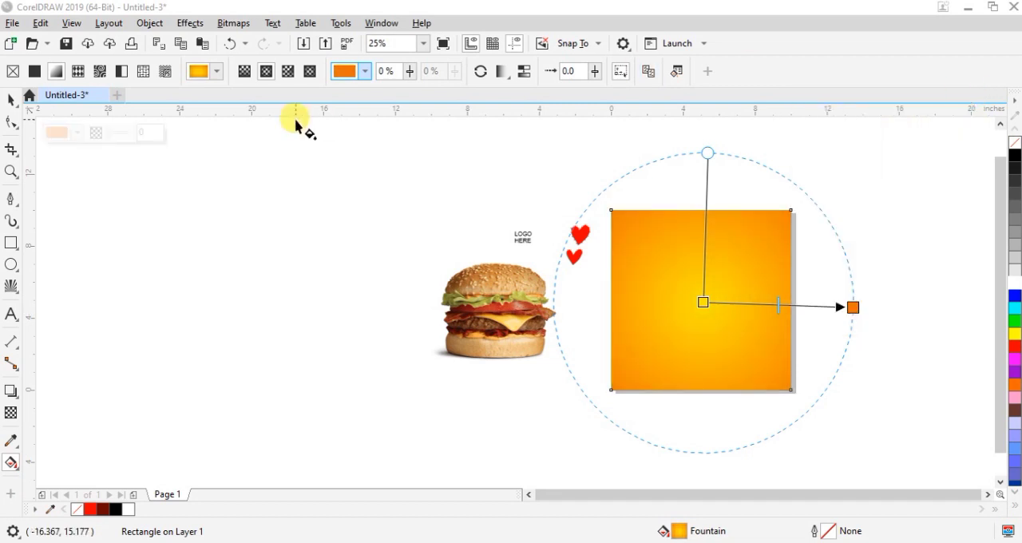
click(11, 99)
click(847, 231)
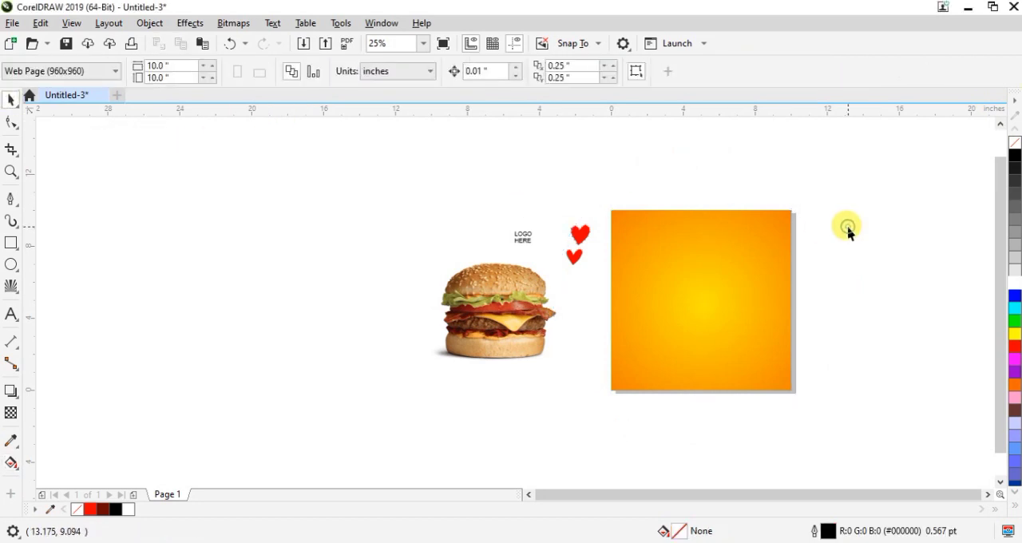
Draw a radial Impact shape over the empty area beside the page, wider than the orange square
key(shift+F4)
drag(621, 495, 691, 498)
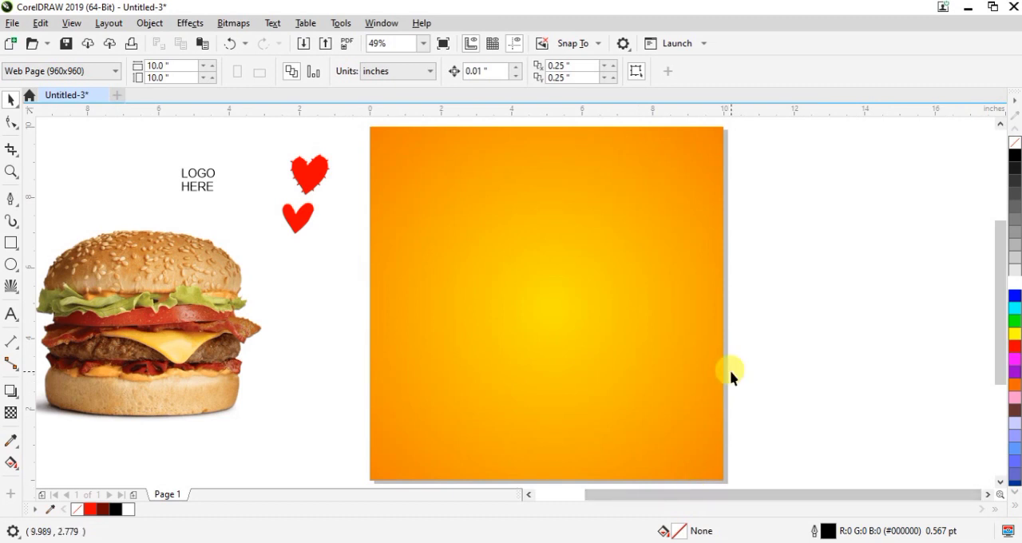
scroll(730, 372, down, 1)
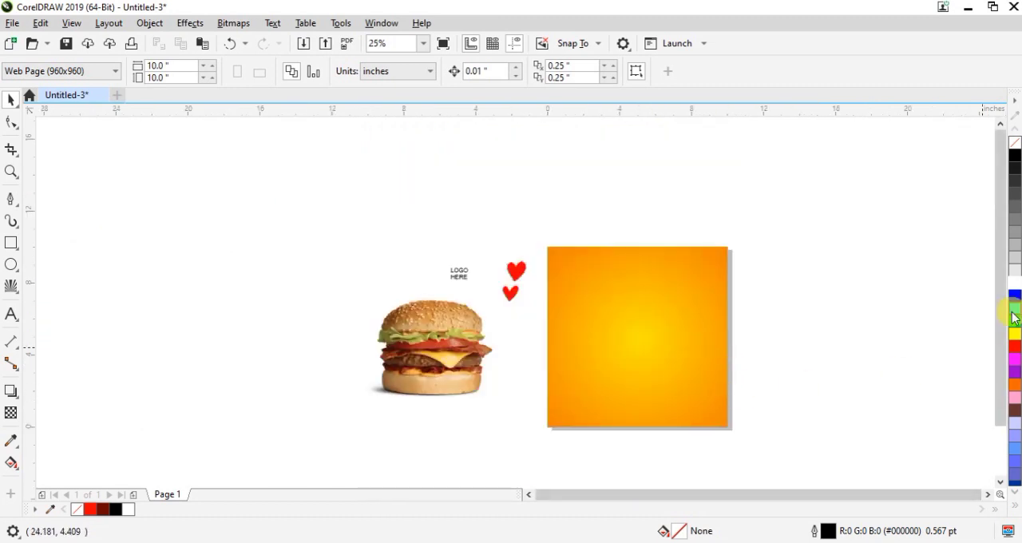
drag(1001, 309, 998, 323)
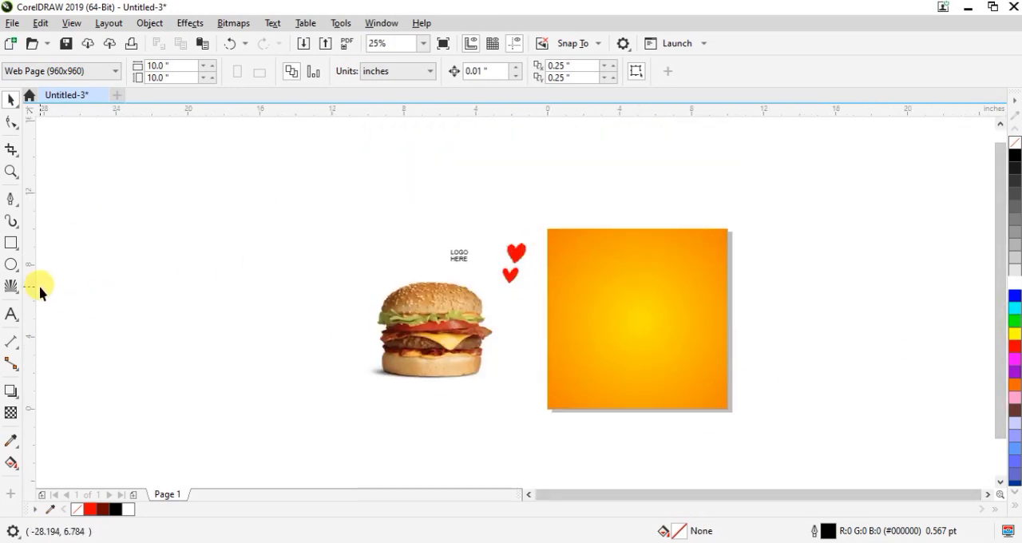
click(11, 286)
drag(341, 265, 435, 343)
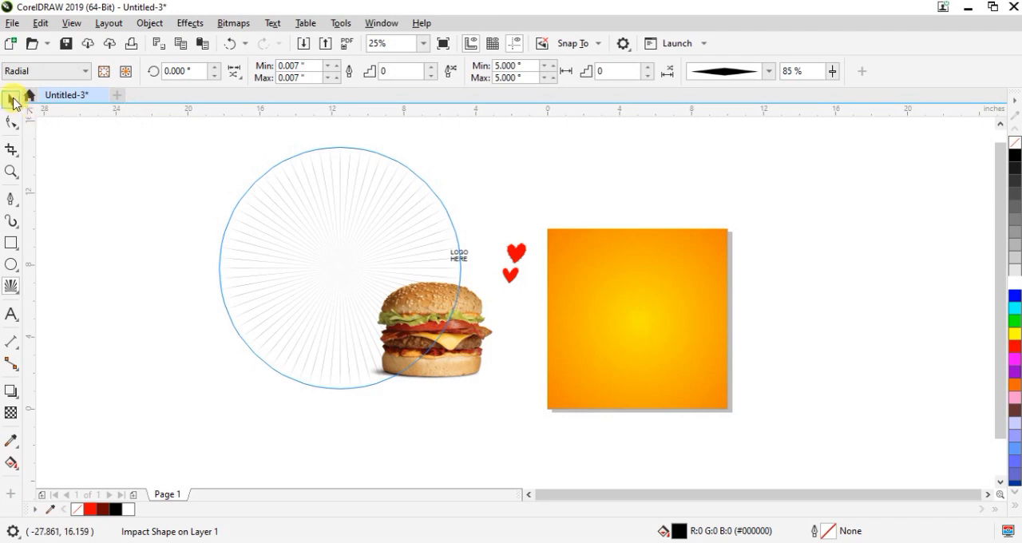
click(11, 99)
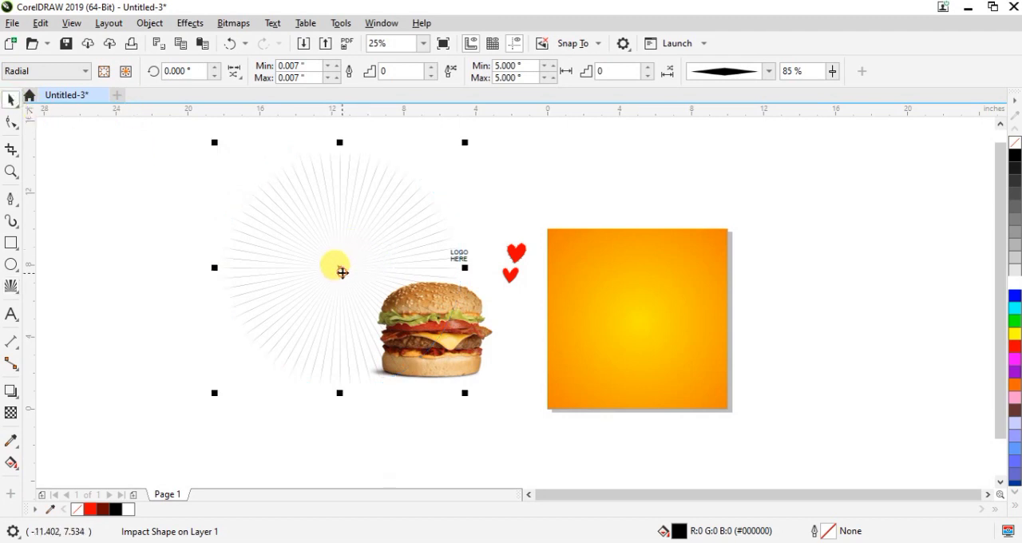
PowerClip the radial Impact shape inside the orange square
right_click(342, 272)
click(422, 284)
click(632, 338)
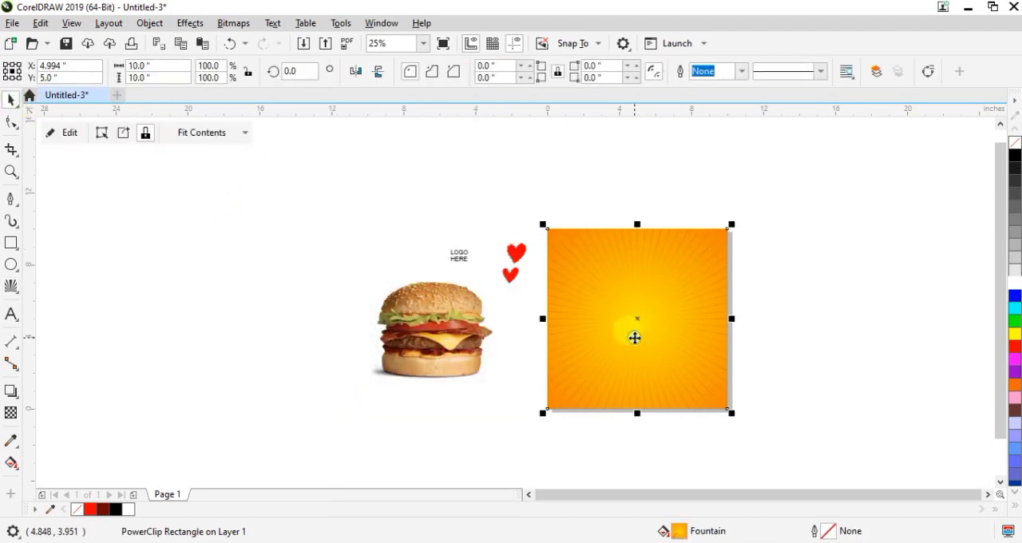
Edit the square's PowerClip contents to recolour the radial rays white, and finish editing
click(68, 142)
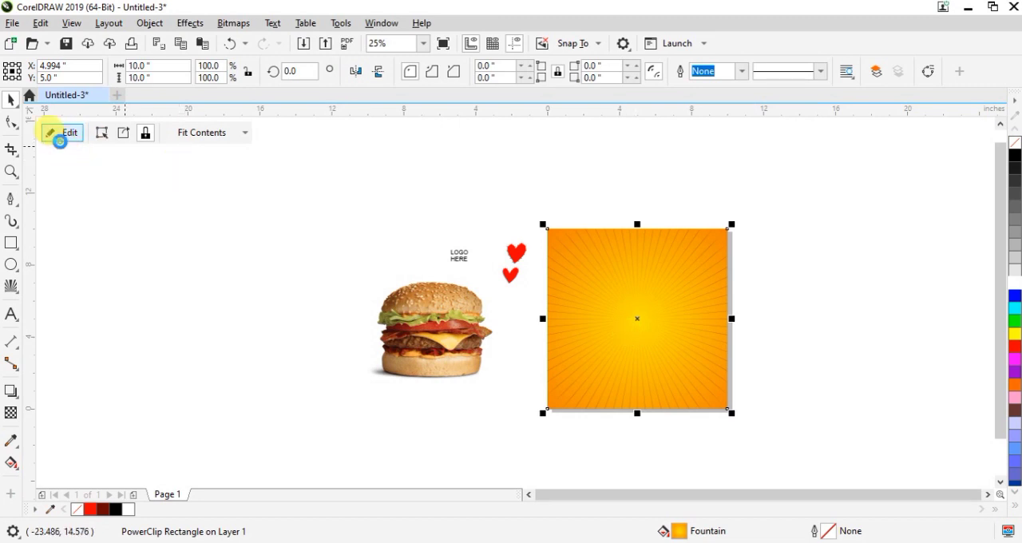
click(582, 295)
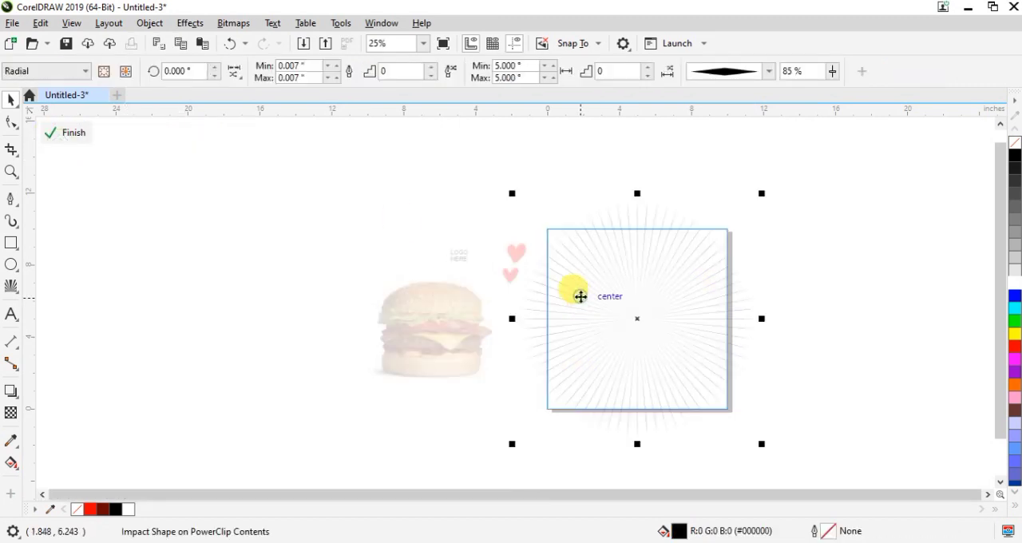
click(1012, 279)
click(81, 135)
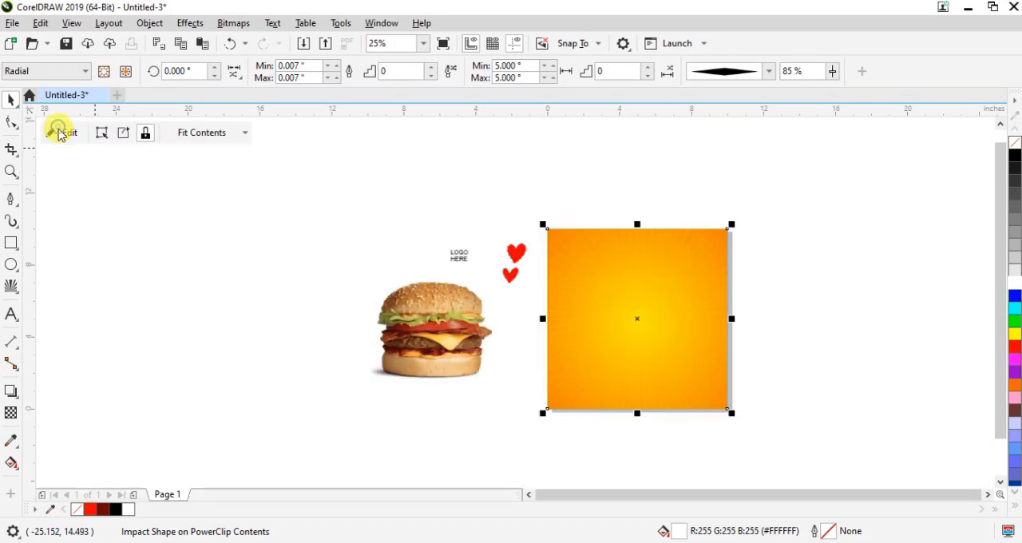
click(866, 329)
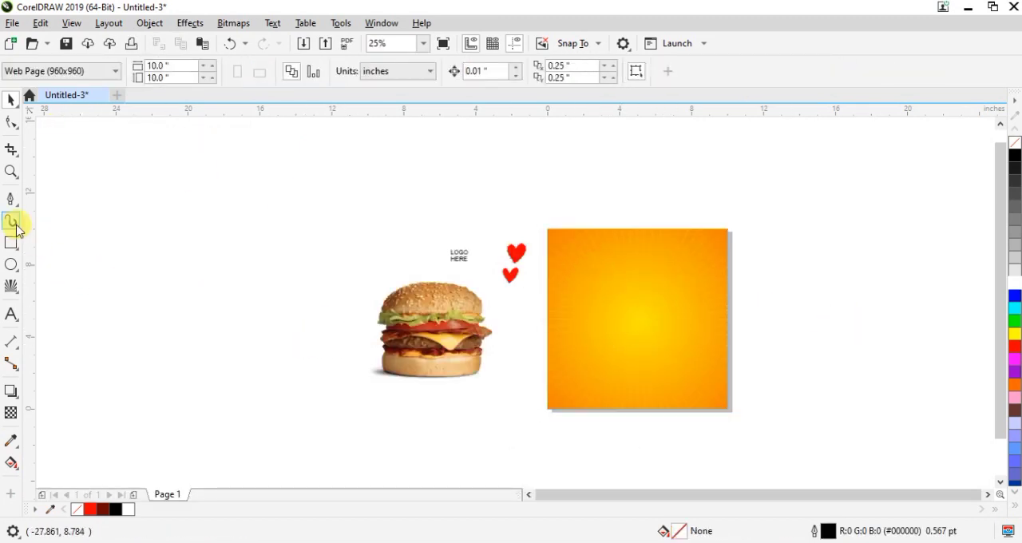
Move the burger picture onto the centre of the orange square
drag(431, 328, 643, 324)
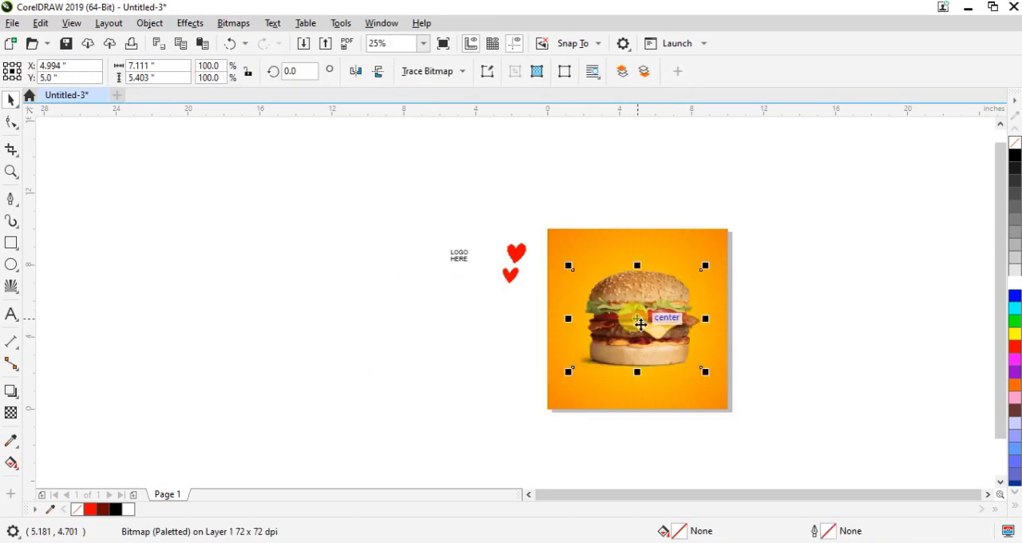
scroll(640, 323, up, 1)
click(768, 213)
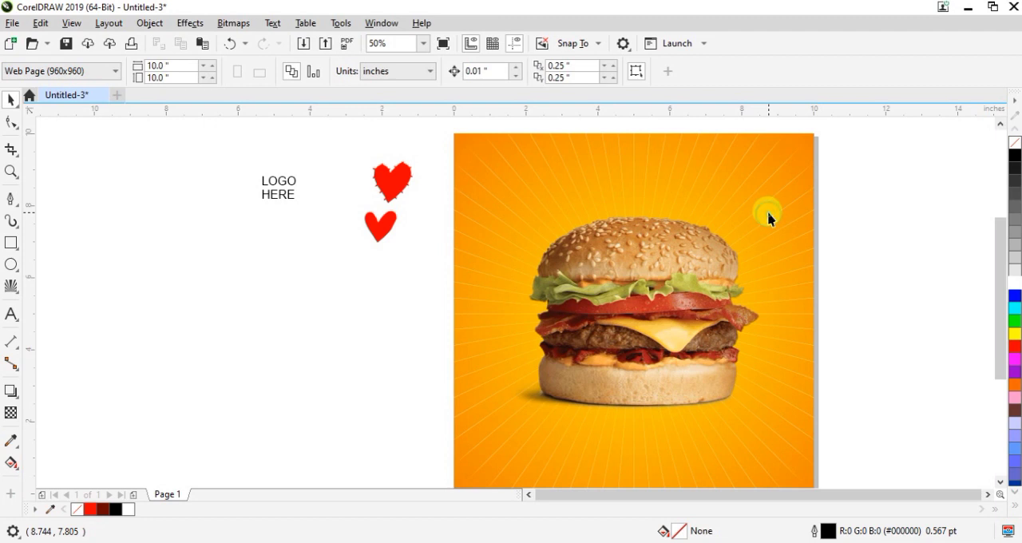
Scale the burger proportionally to 89.6% and move it slightly lower on the square, to about Y 4.33 inches
click(630, 281)
drag(766, 210, 752, 217)
scroll(753, 216, down, 1)
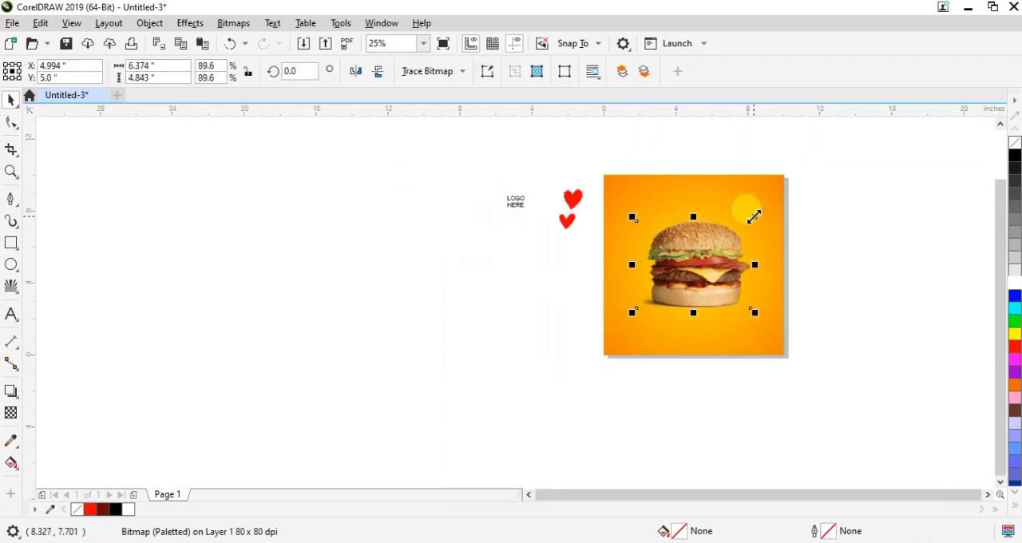
drag(694, 264, 690, 273)
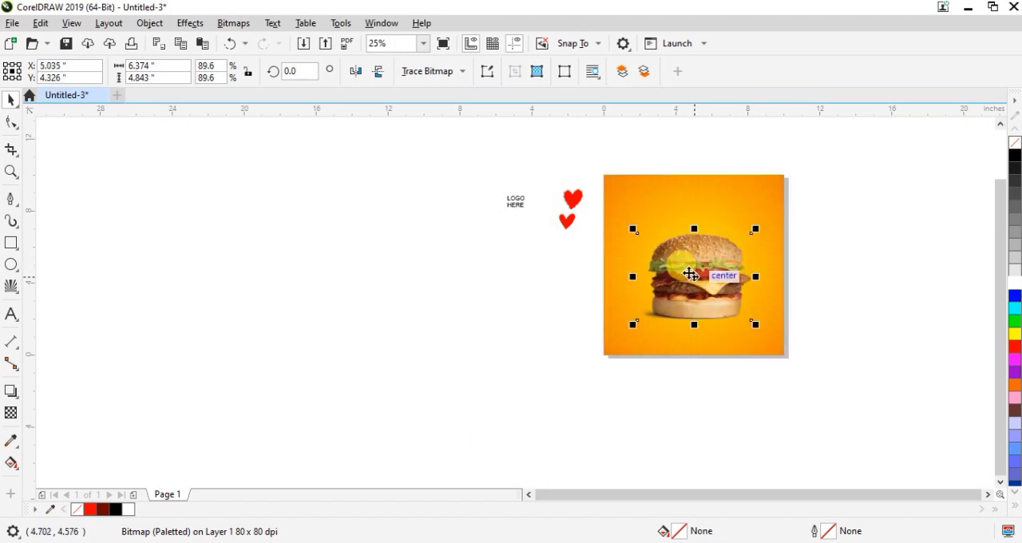
shift+click(652, 192)
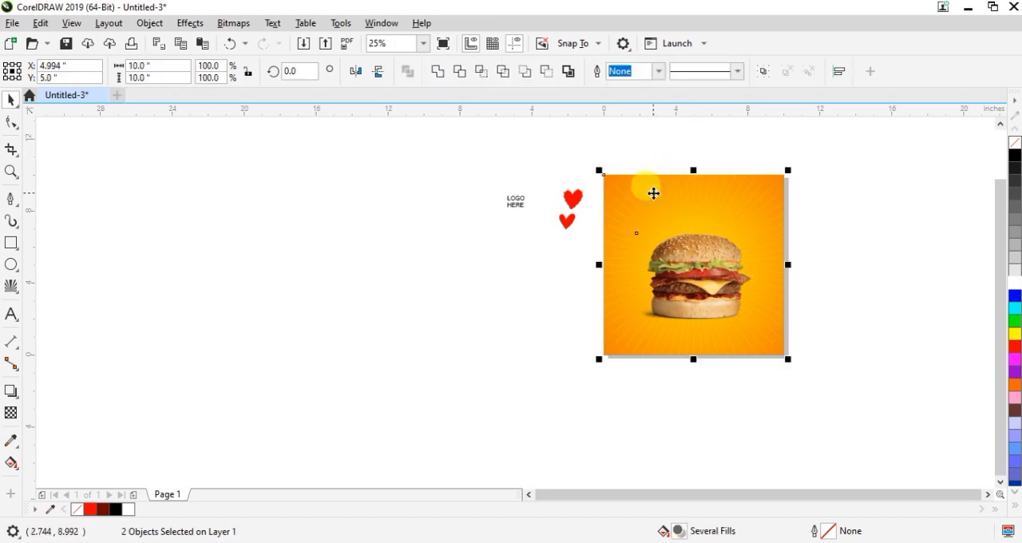
click(392, 274)
Draw a circle, centre it over the burger, and scale it proportionally to about 5.75 inches in diameter
click(11, 265)
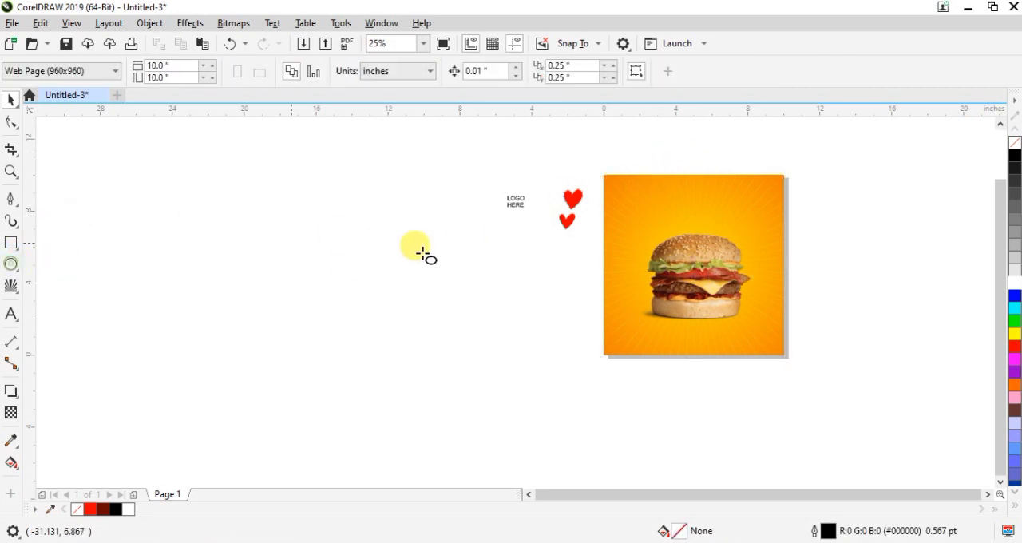
drag(465, 271, 557, 380)
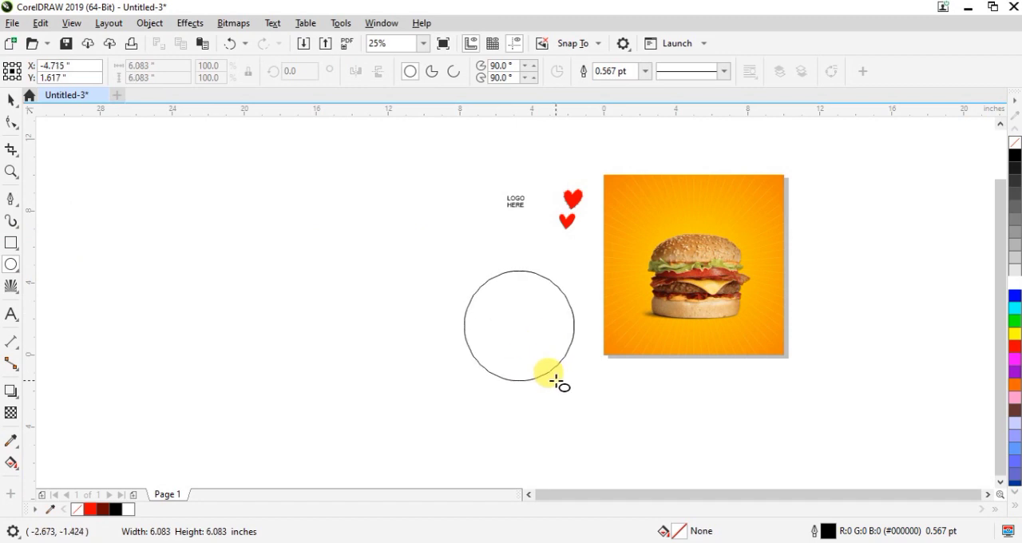
drag(519, 327, 695, 274)
scroll(696, 271, up, 1)
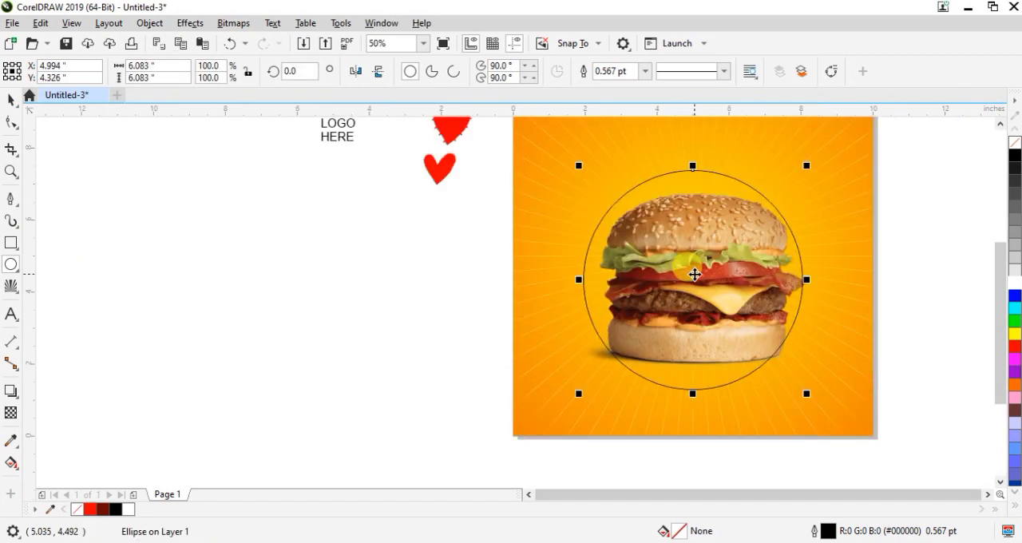
mouse_move(808, 164)
mouse_down()
mouse_move(795, 176)
mouse_move(802, 171)
mouse_up()
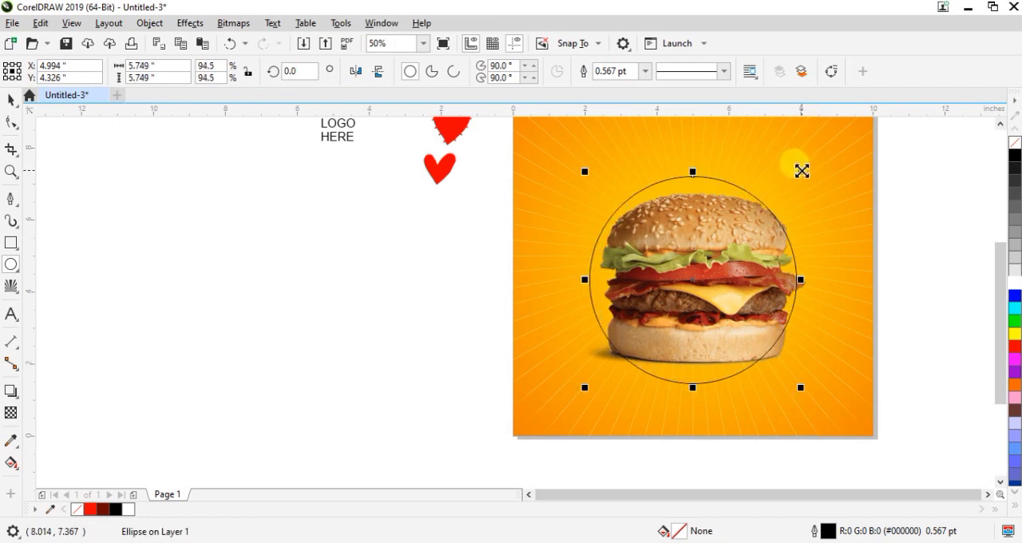
Give the circle around the burger a white outline 10 pt wide
click(645, 71)
click(609, 176)
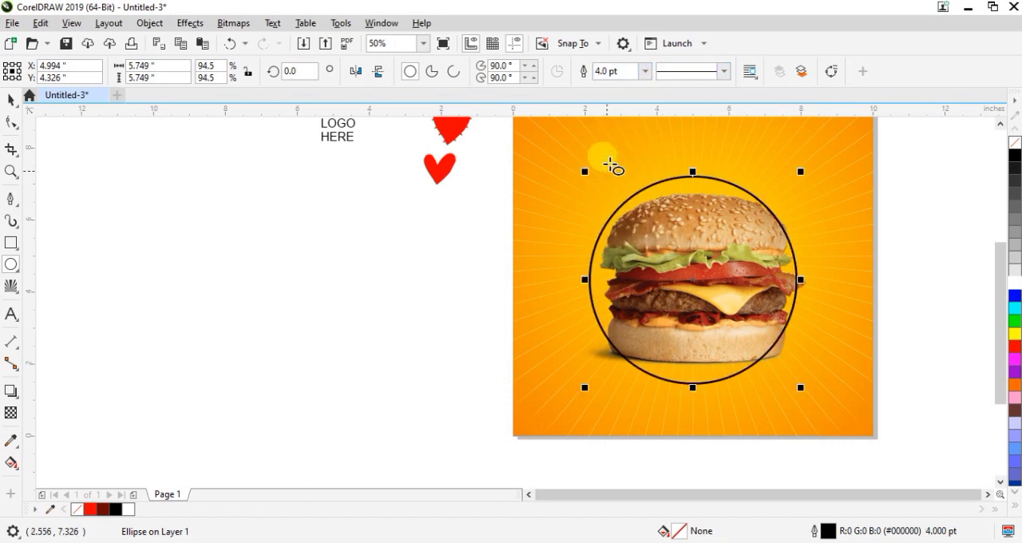
click(643, 73)
click(606, 199)
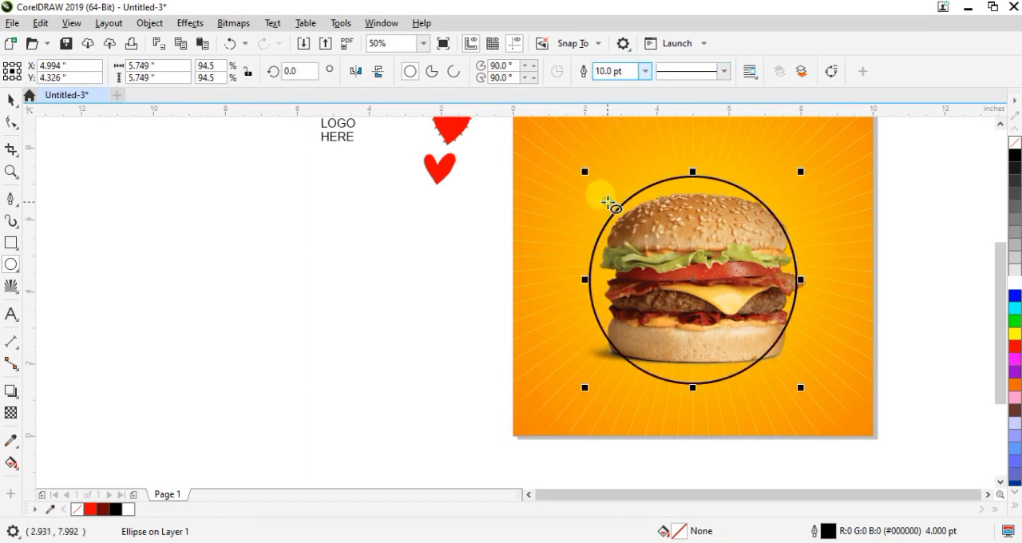
click(13, 102)
right_click(128, 508)
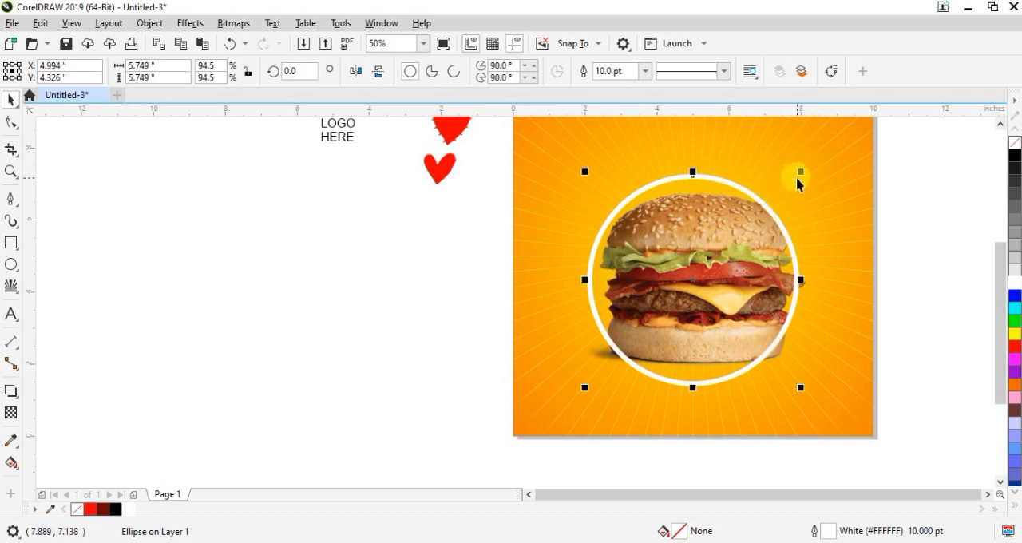
Add a concentric copy about 5.08 inches wide, place the rings behind the burger, and scale the outer ring to 5.5 inches
drag(797, 174, 787, 183)
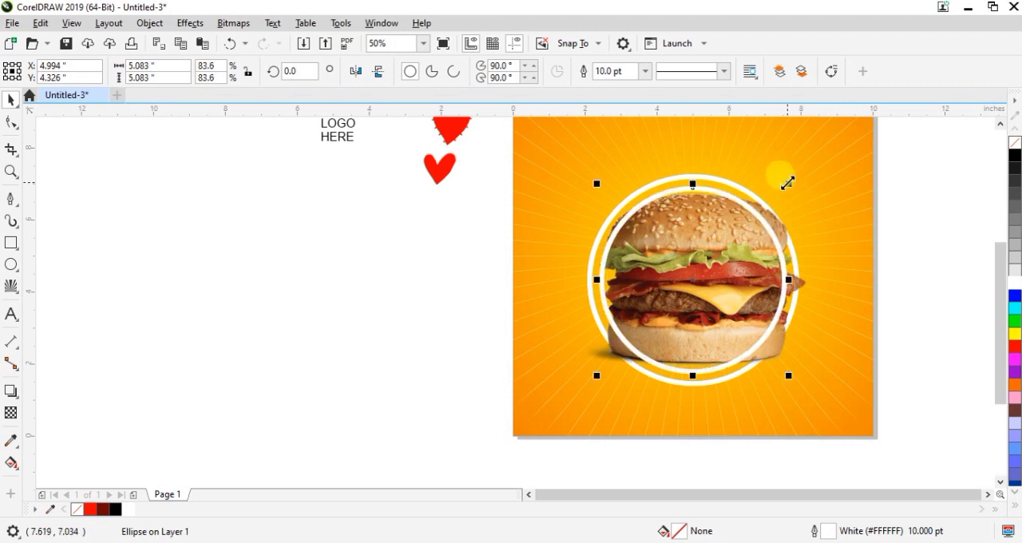
key(ctrl+Page_Down)
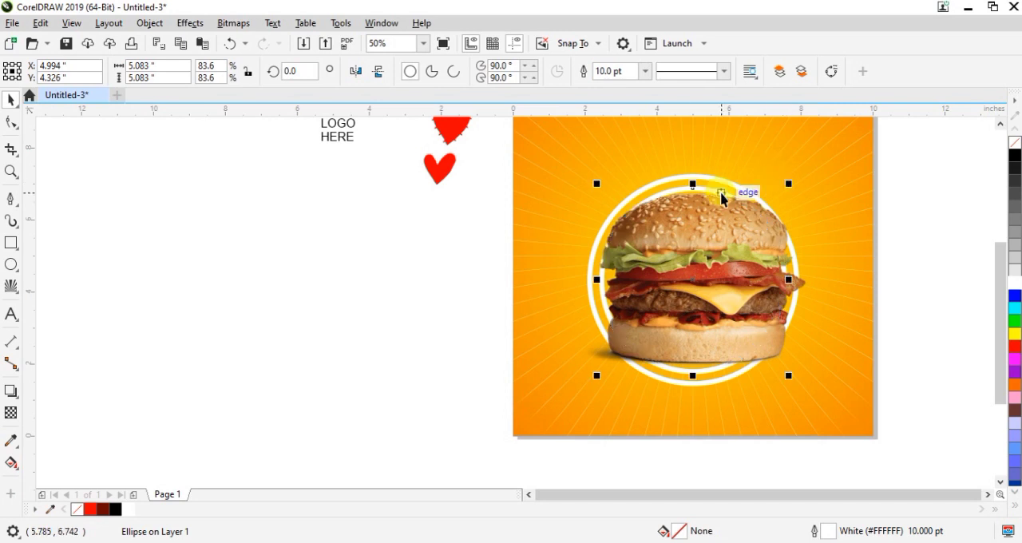
scroll(714, 192, down, 1)
scroll(720, 192, up, 1)
click(660, 183)
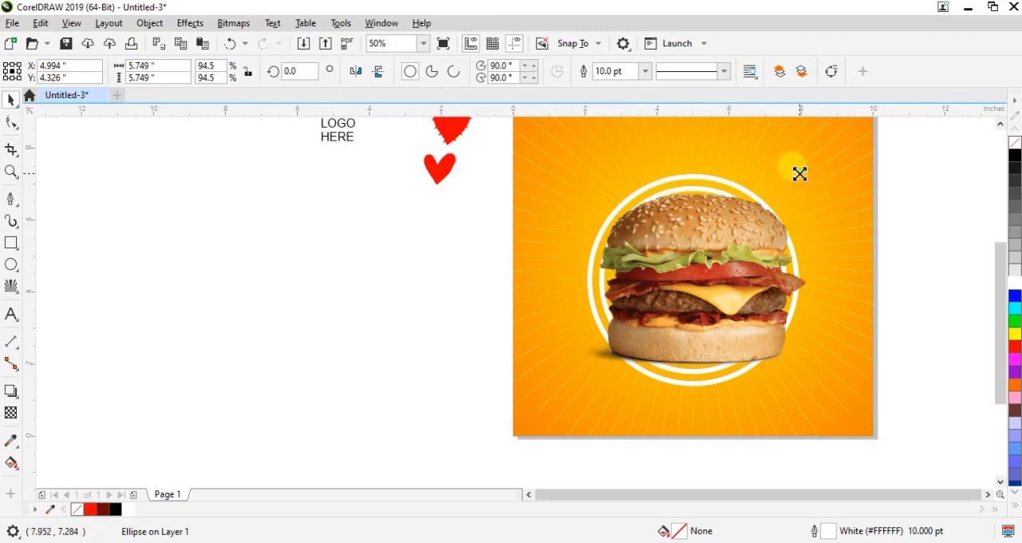
mouse_move(799, 173)
mouse_down()
mouse_move(811, 163)
mouse_move(797, 176)
mouse_up()
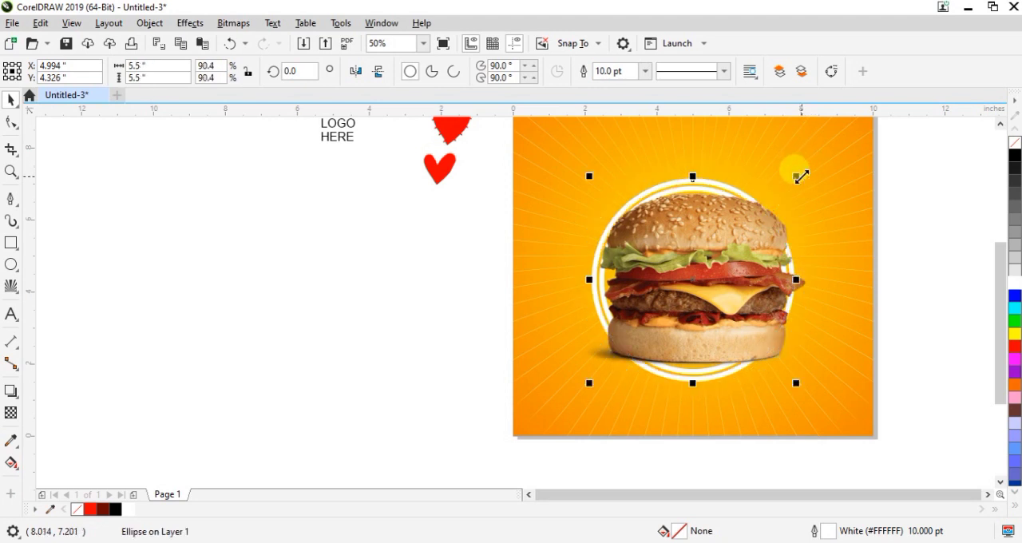
scroll(801, 176, down, 1)
scroll(801, 177, up, 1)
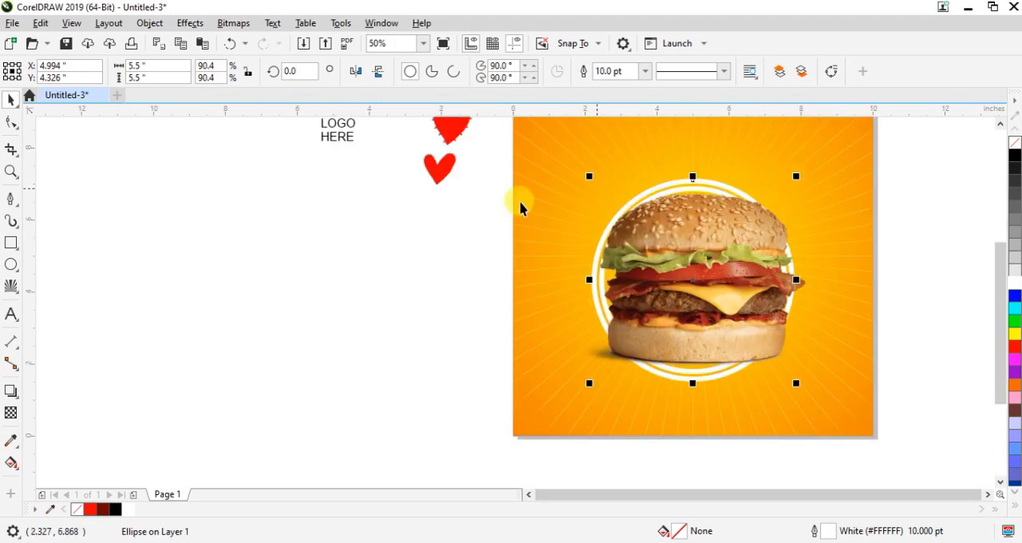
Delete both white rings from behind the burger
click(349, 267)
click(663, 184)
key(Delete)
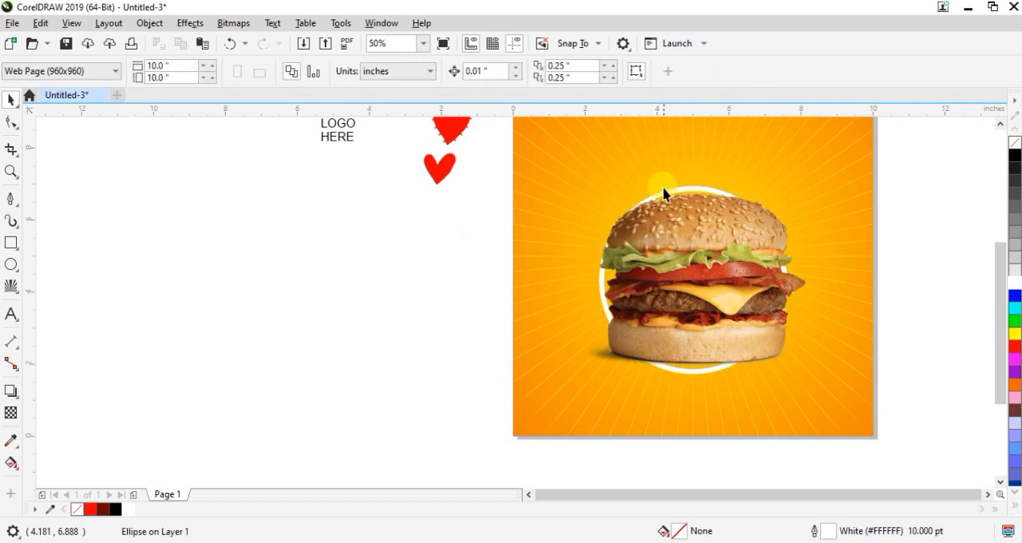
drag(669, 191, 607, 229)
key(Delete)
scroll(643, 214, down, 1)
scroll(644, 214, up, 1)
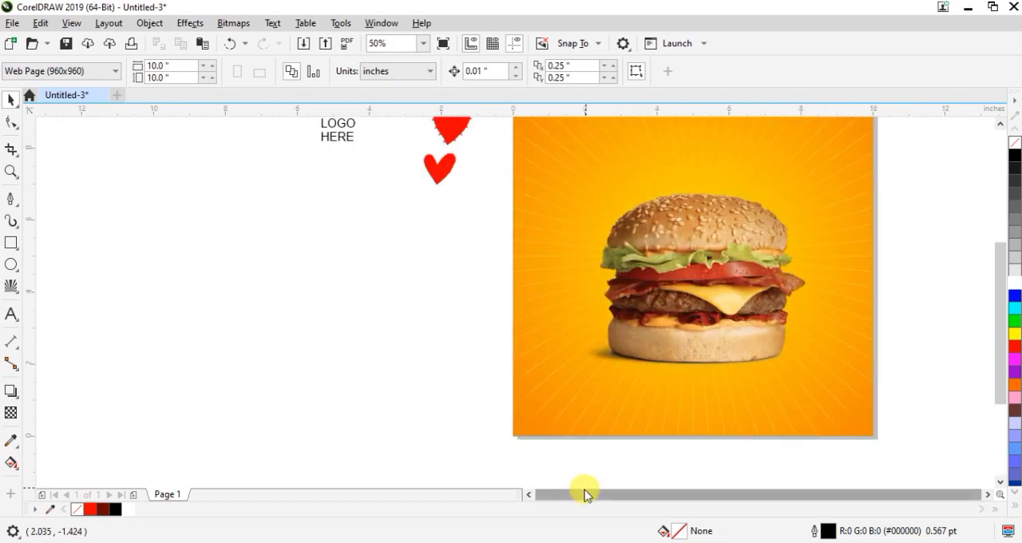
Place the smaller red heart behind the burger's right edge and scale it to about 1.52 inches wide
mouse_move(437, 175)
mouse_down()
mouse_move(814, 258)
mouse_move(799, 272)
mouse_move(814, 236)
mouse_move(814, 265)
mouse_move(828, 244)
mouse_up()
key(ctrl+z)
click(814, 251)
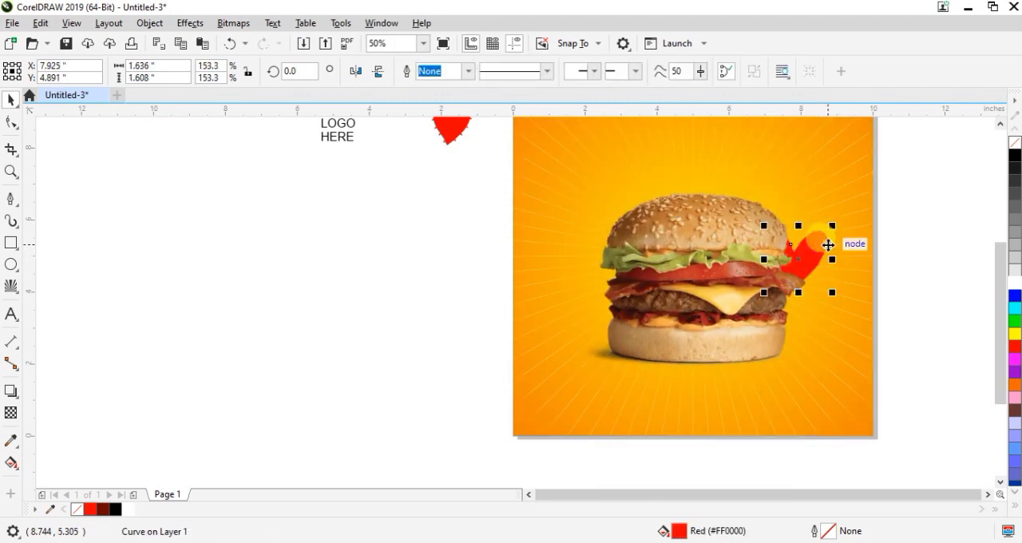
drag(835, 227, 826, 234)
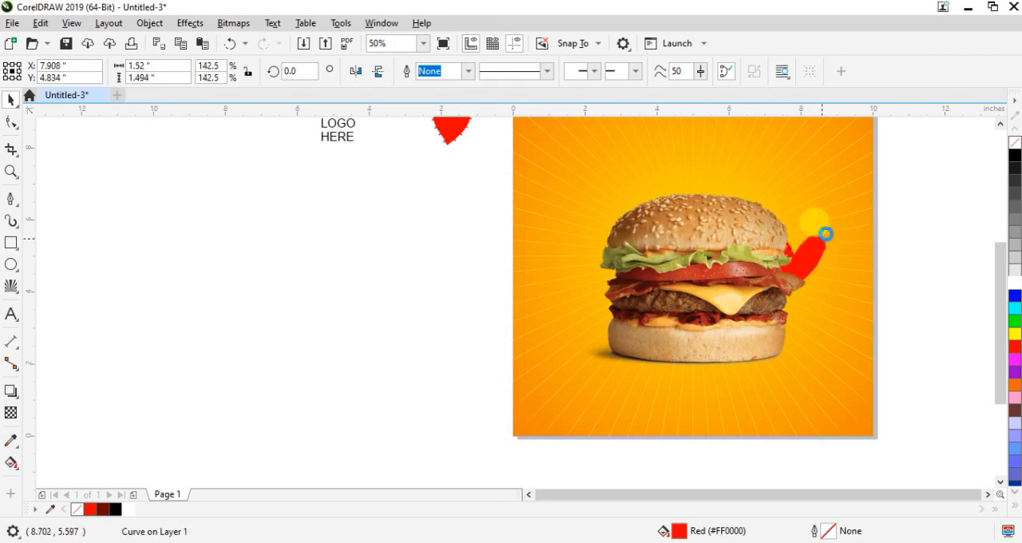
scroll(827, 233, down, 2)
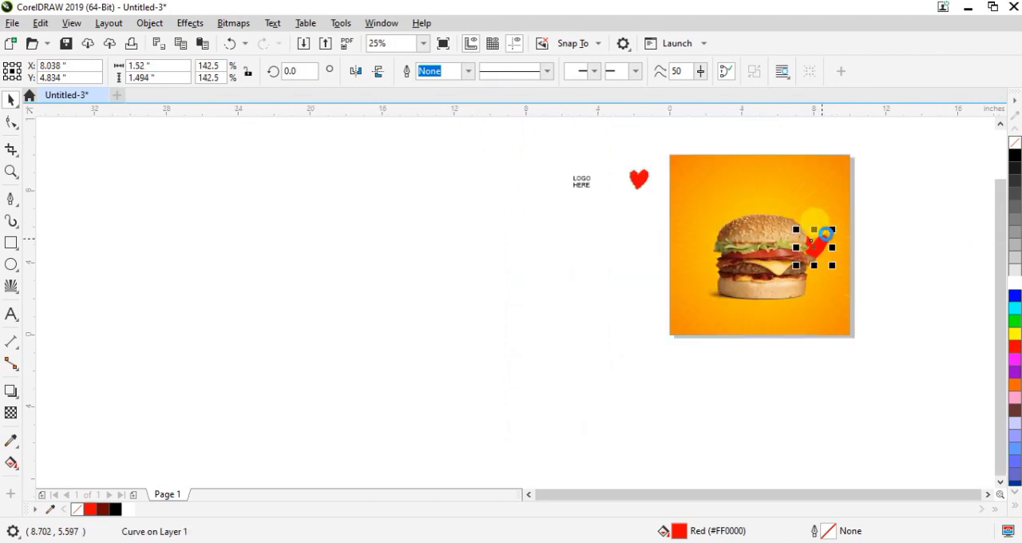
Move the LOGO HERE text into the upper-left corner of the orange square, at about X 0.99, Y 9.06 inches
drag(590, 191, 688, 172)
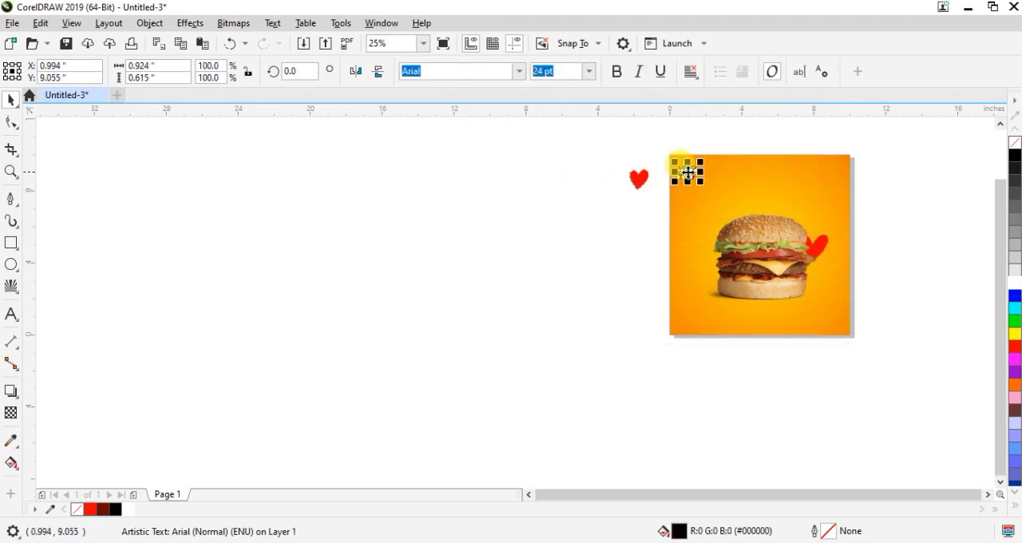
click(570, 232)
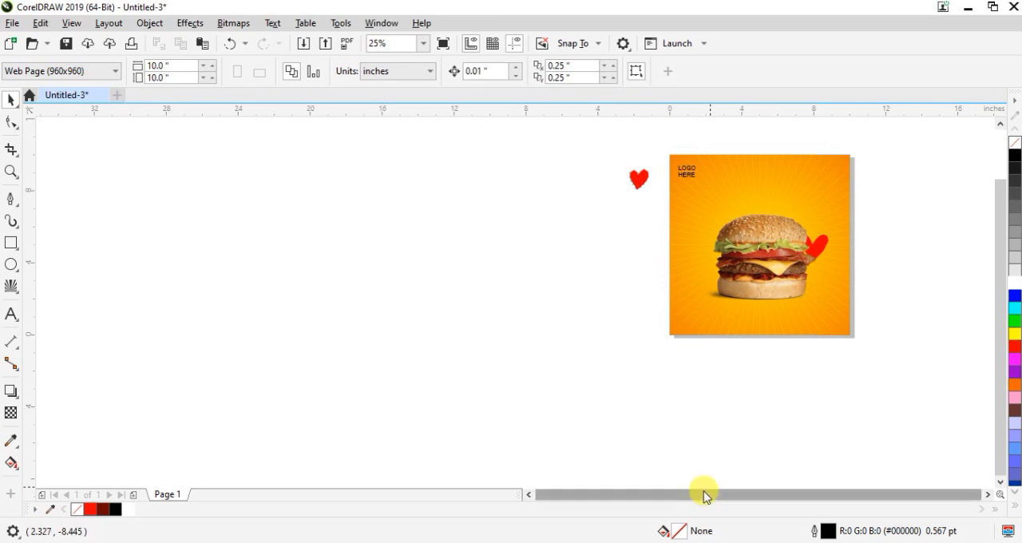
key(shift+F4)
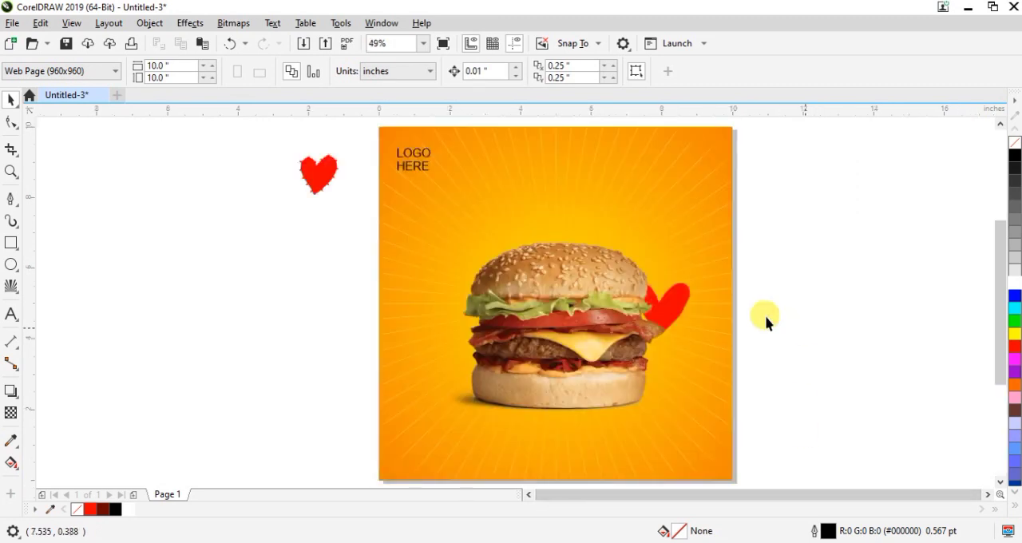
Set the LOGO HERE text in Corbel Bold and slightly tighten its line spacing
click(412, 158)
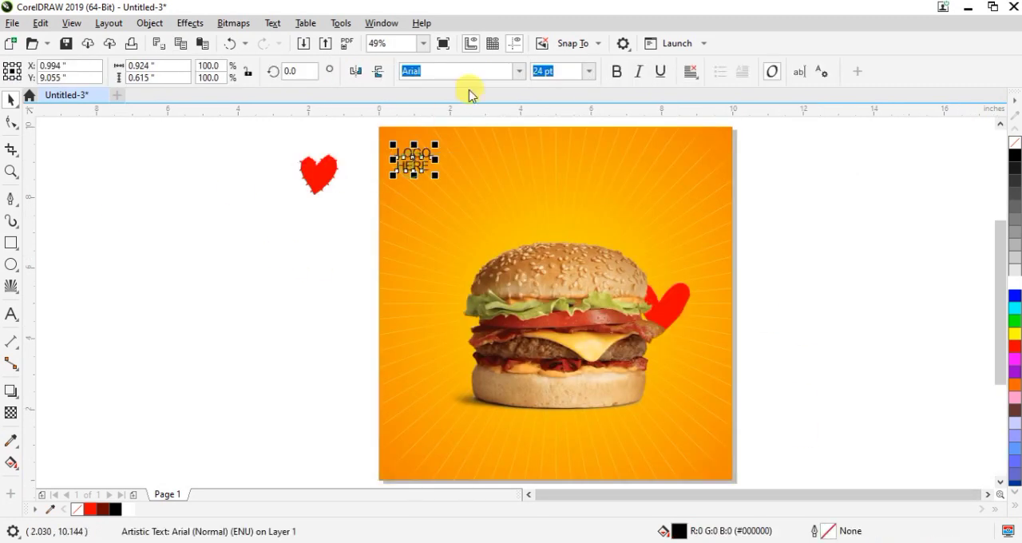
click(520, 72)
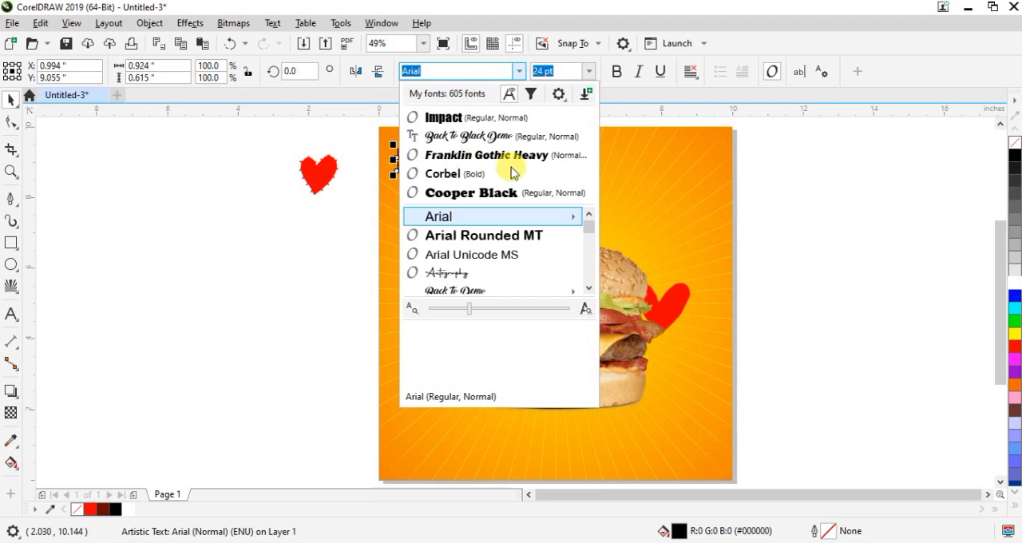
click(460, 172)
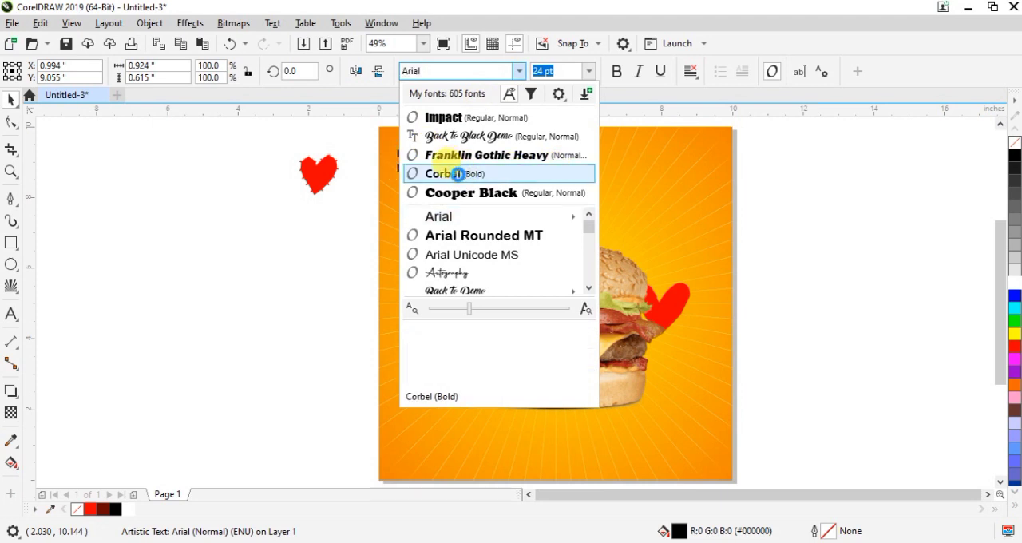
click(10, 119)
click(389, 167)
drag(393, 170, 391, 164)
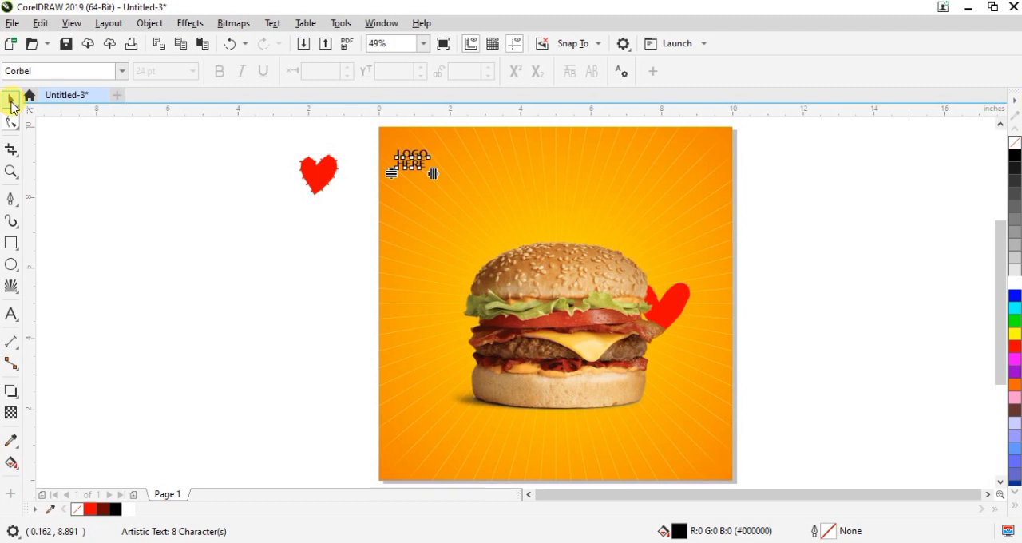
click(11, 102)
Add the artistic text "Burger" beside the page and enlarge it to about 109.5 pt
click(11, 316)
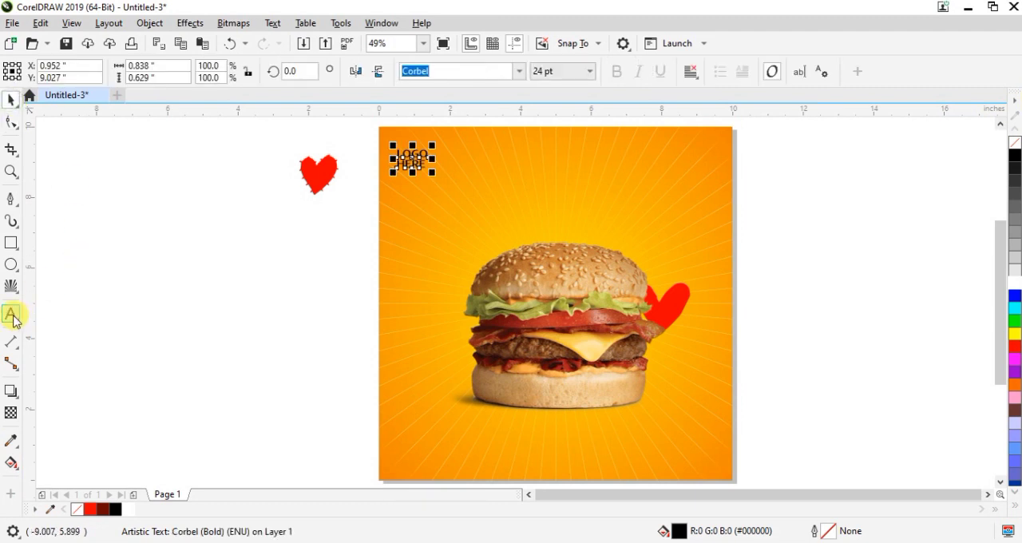
click(239, 280)
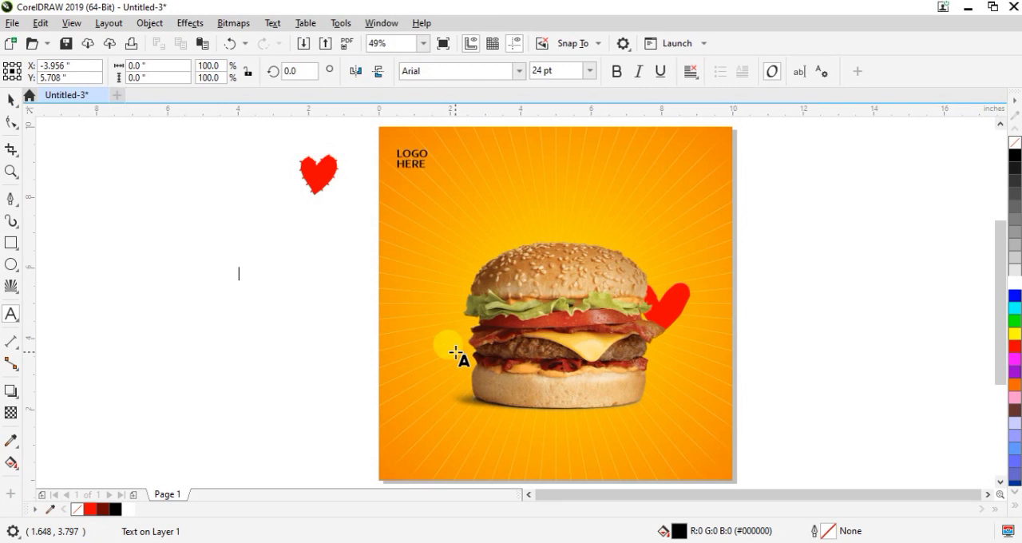
text(Burger)
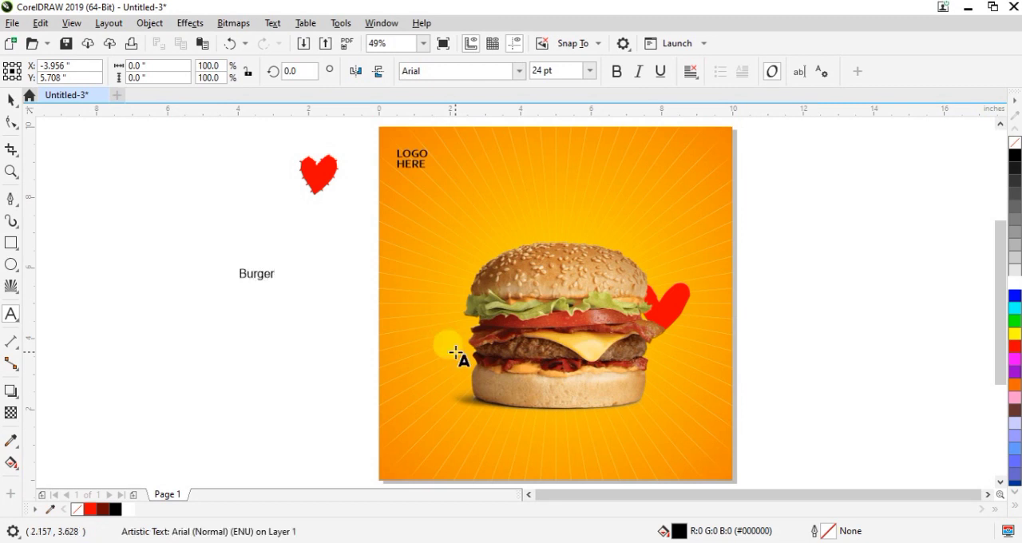
key(Escape)
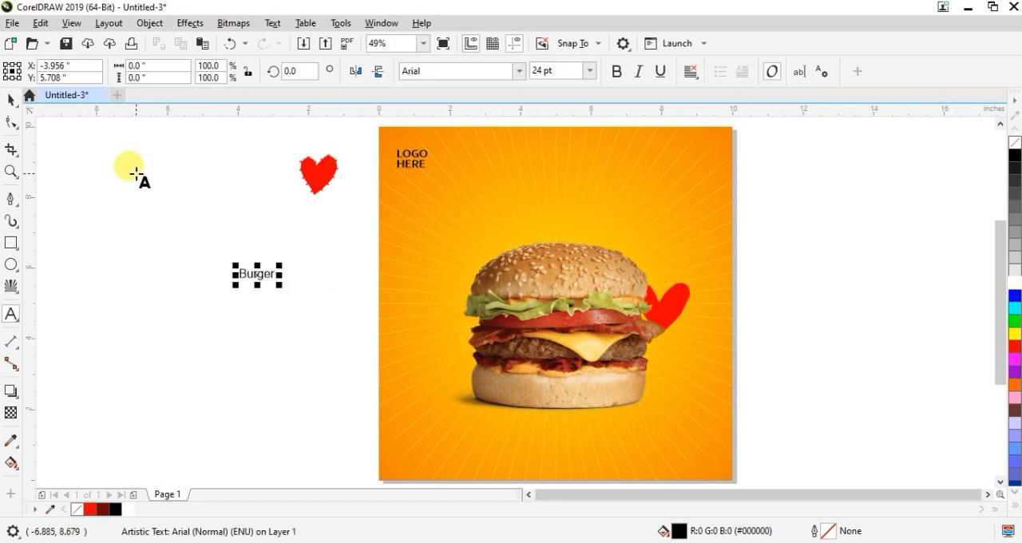
click(11, 99)
drag(284, 264, 405, 217)
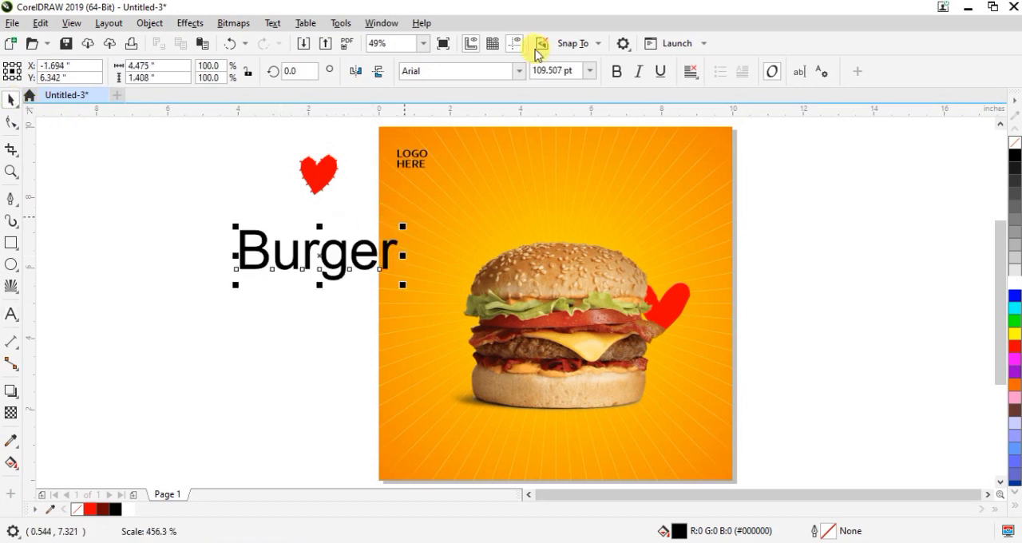
Set the "Burger" text in Back to Black Demo and centre it horizontally on the square above the burger picture
click(519, 71)
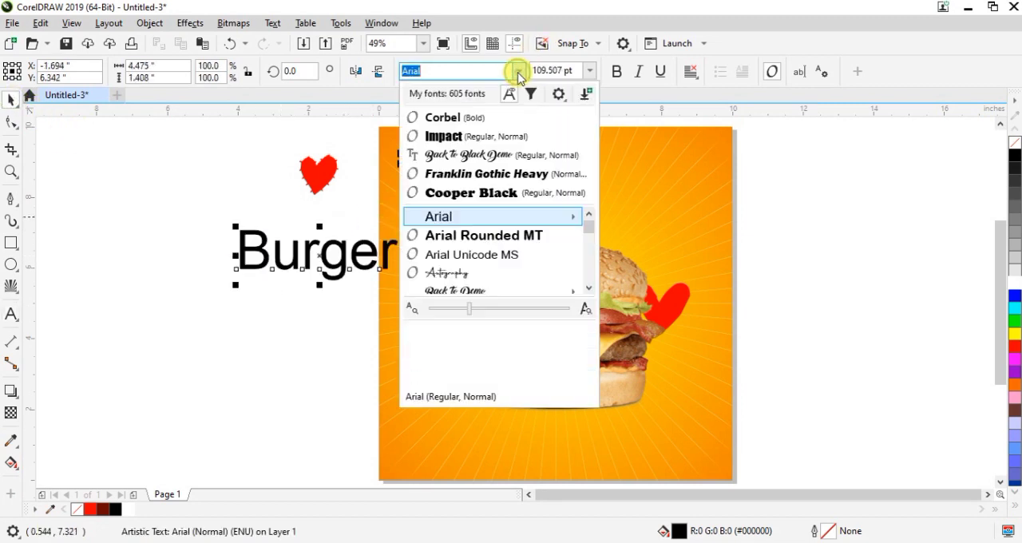
click(467, 155)
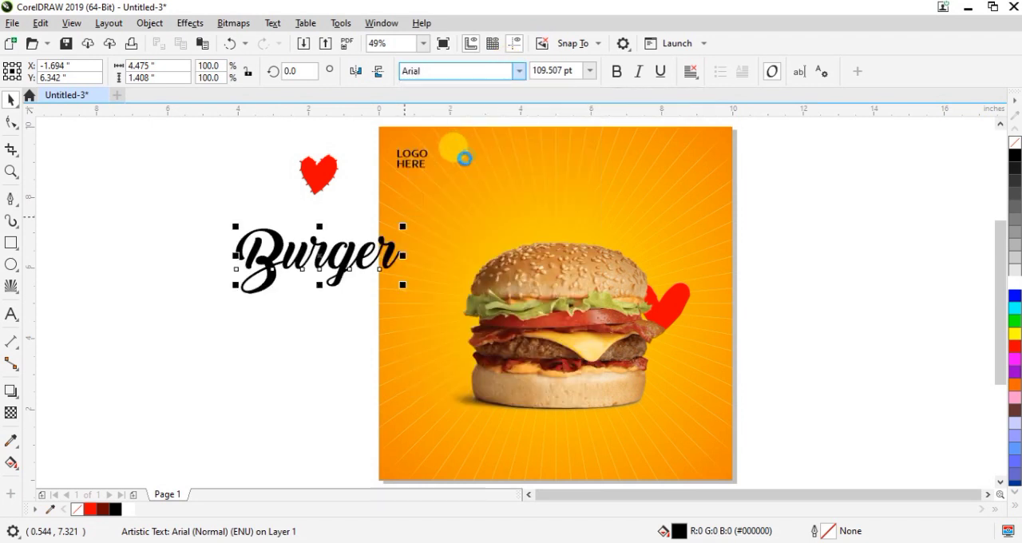
drag(342, 250, 589, 211)
click(711, 159)
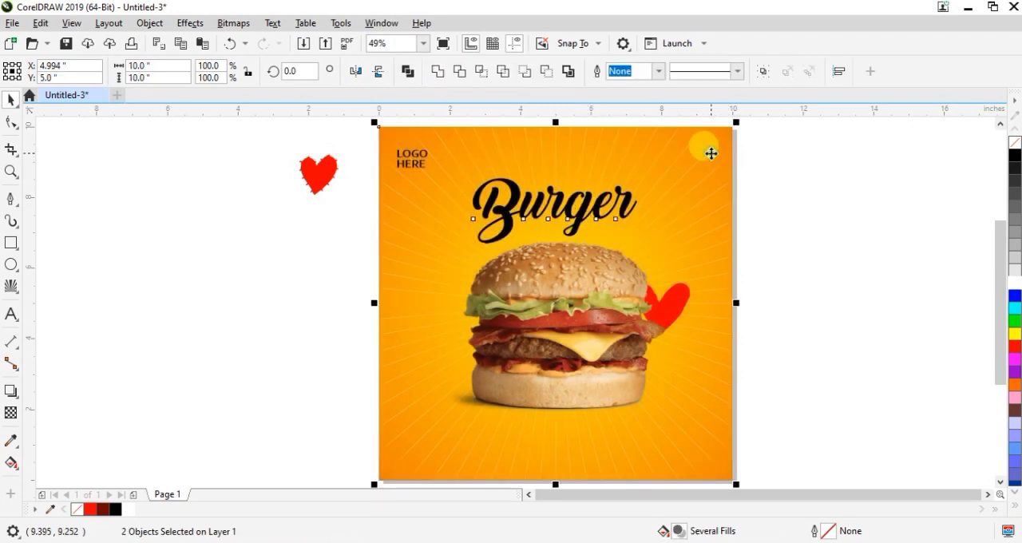
click(865, 223)
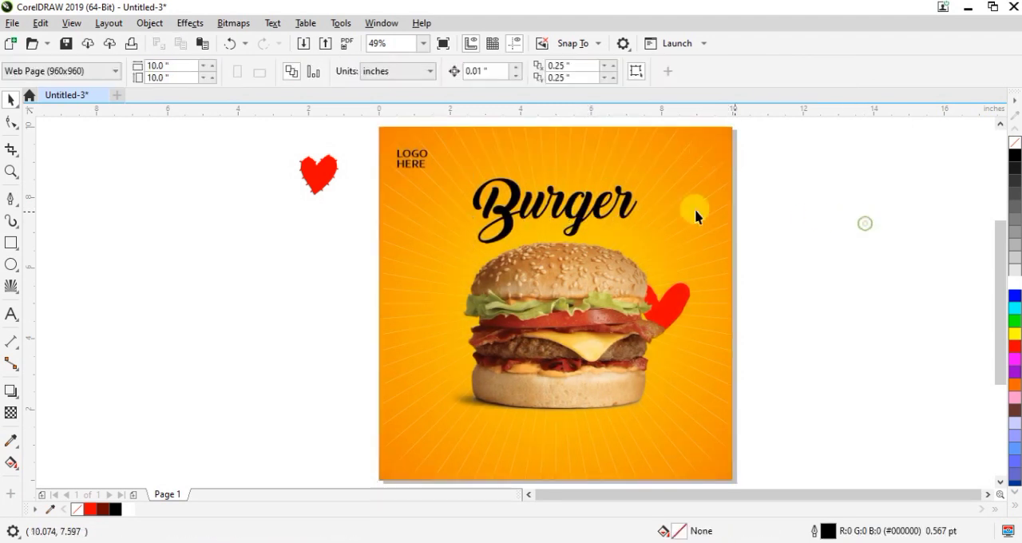
Fill the "Burger" text with the dark red colour from the document palette
click(578, 220)
click(102, 508)
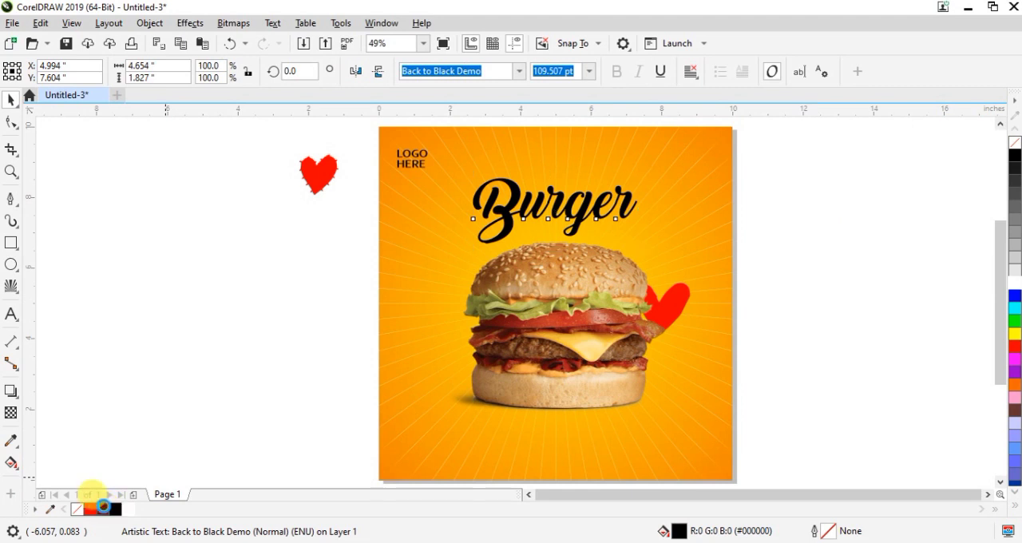
click(158, 335)
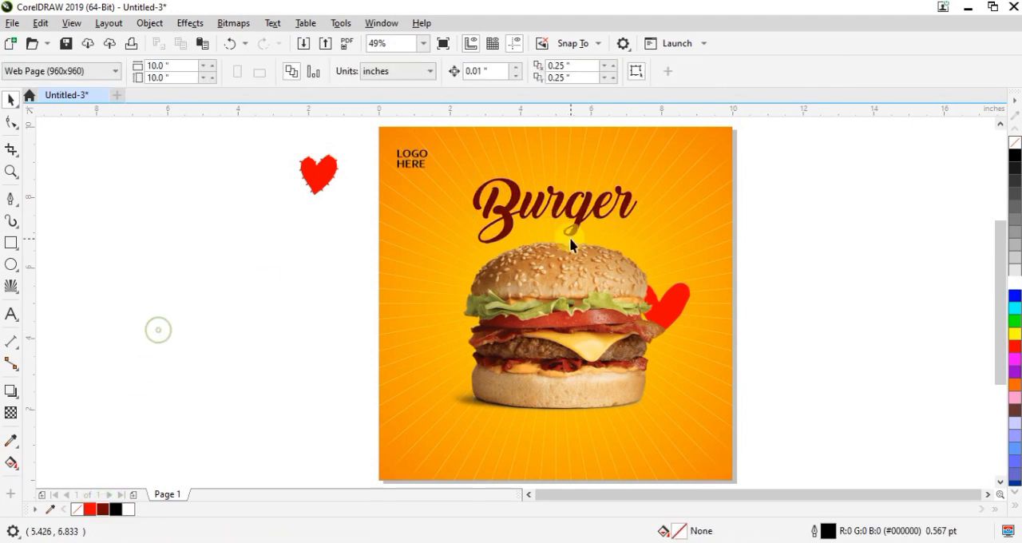
Add the artistic text "HOT & DELICIOUS", place it just above the "Burger" headline and shrink it to about 20.6 pt
click(11, 314)
click(217, 298)
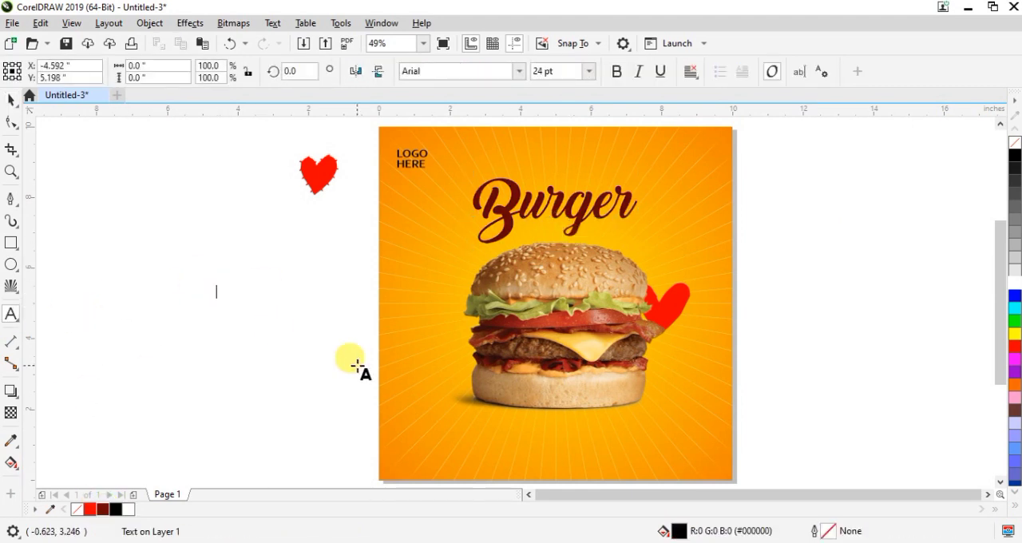
text(HOT & DELICIOUS)
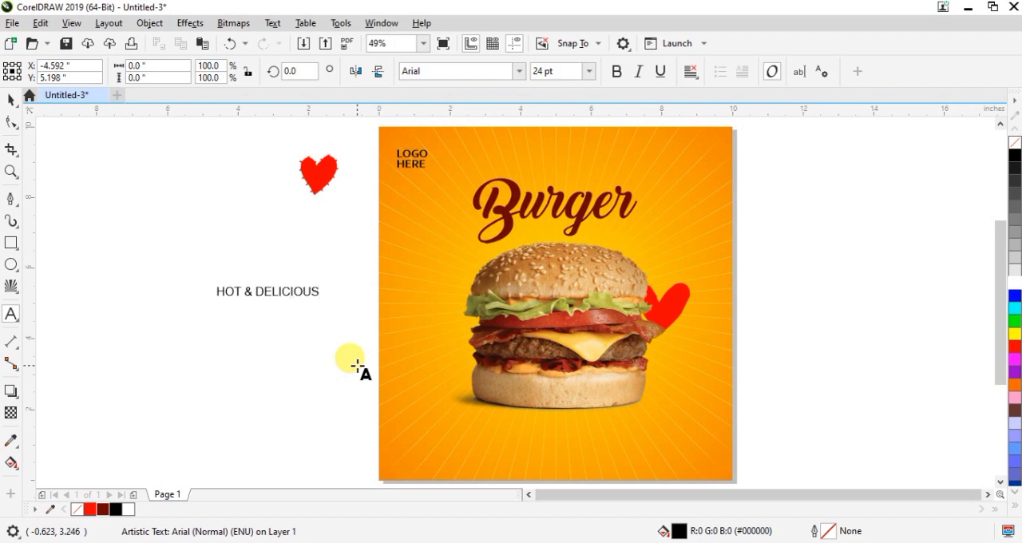
click(10, 100)
drag(266, 294, 568, 176)
drag(629, 167, 622, 169)
Set the "HOT & DELICIOUS" text in Corbel Bold and centre it horizontally on the square background
click(519, 71)
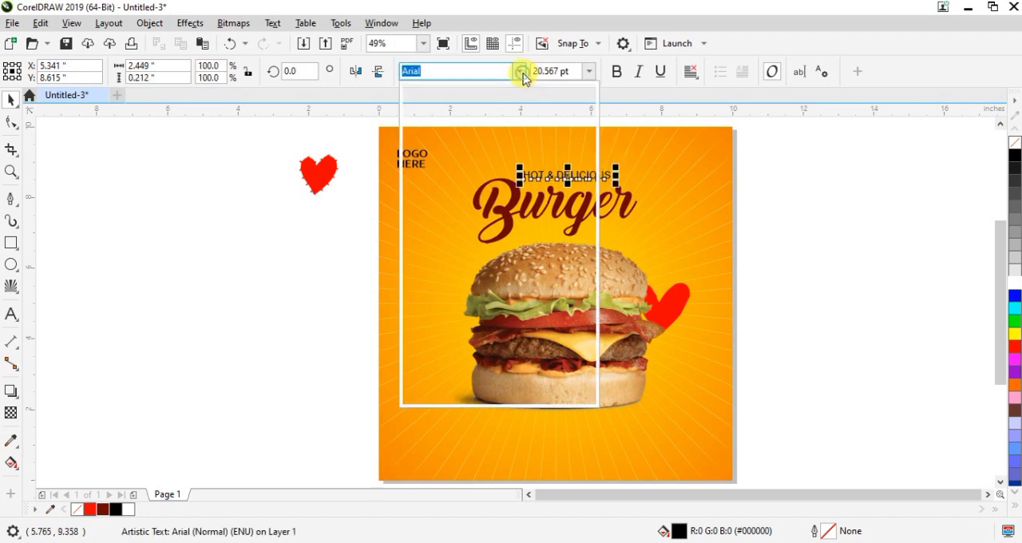
click(469, 144)
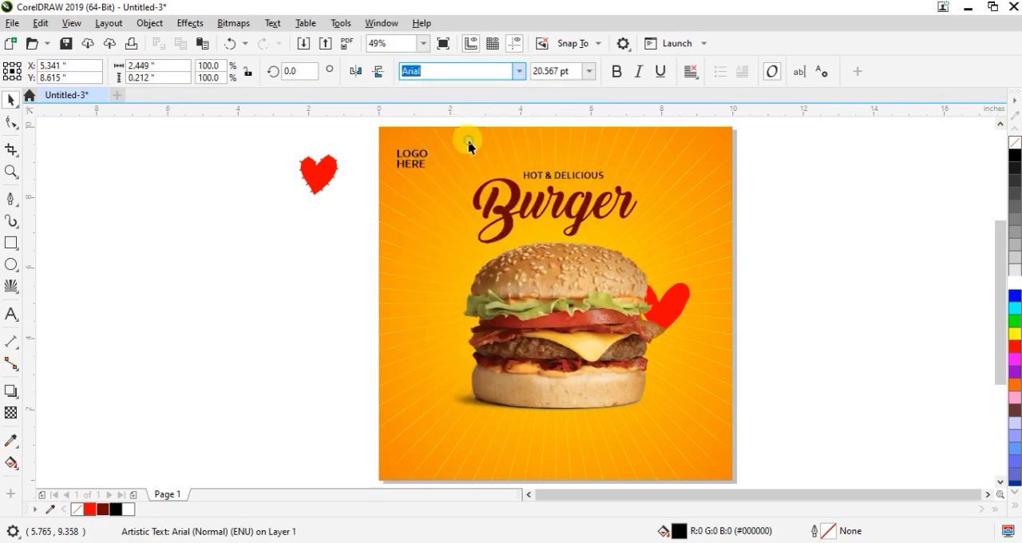
shift+click(659, 149)
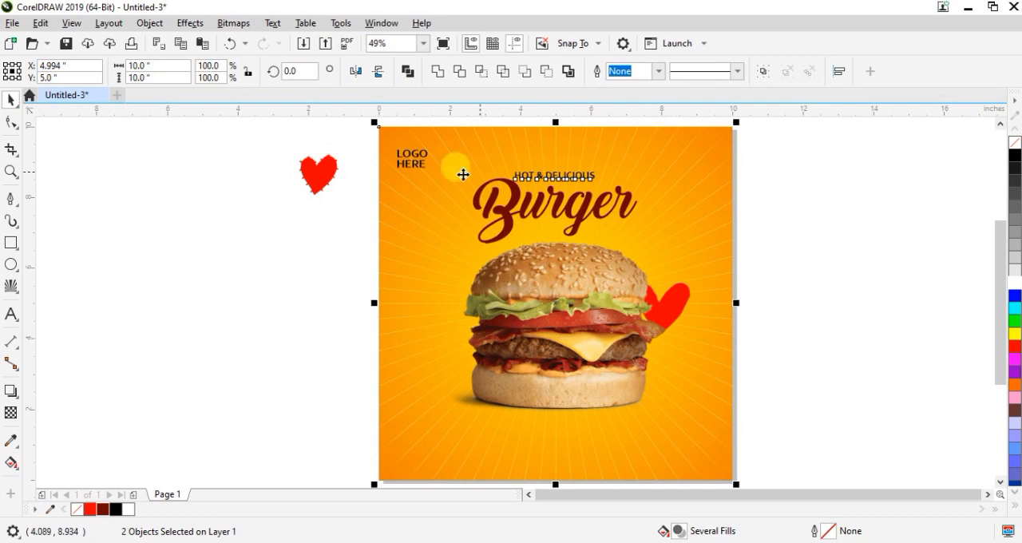
click(257, 265)
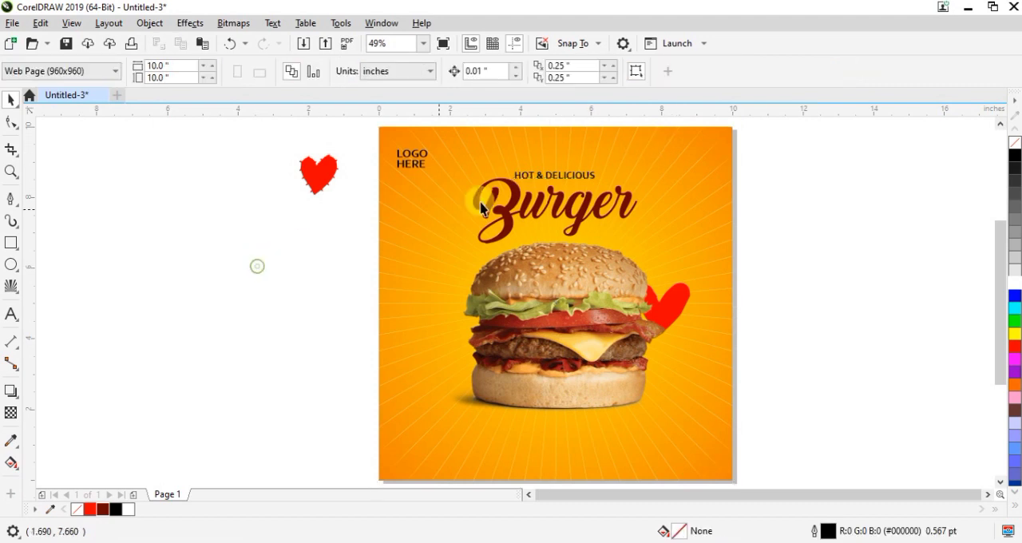
Add the artistic text "IN THE TOWN", shrink it to about 14.5 pt and place it under the end of the "Burger" headline
click(11, 314)
click(205, 269)
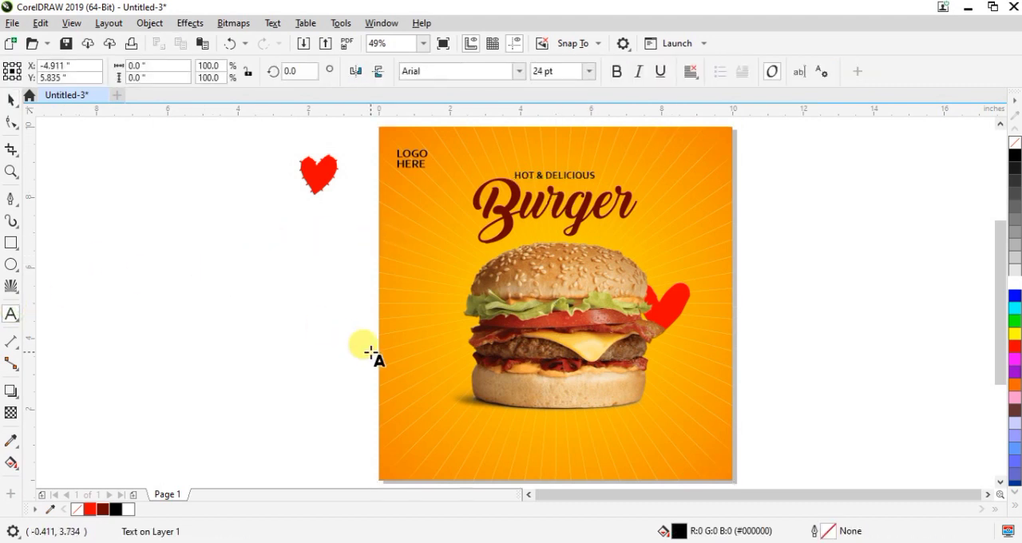
text(IN THE TOWN)
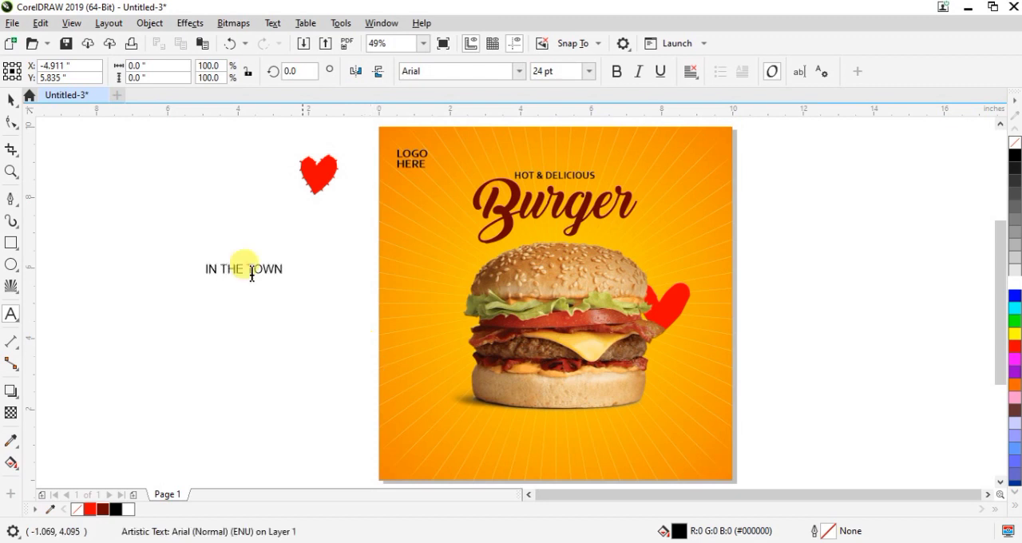
click(11, 99)
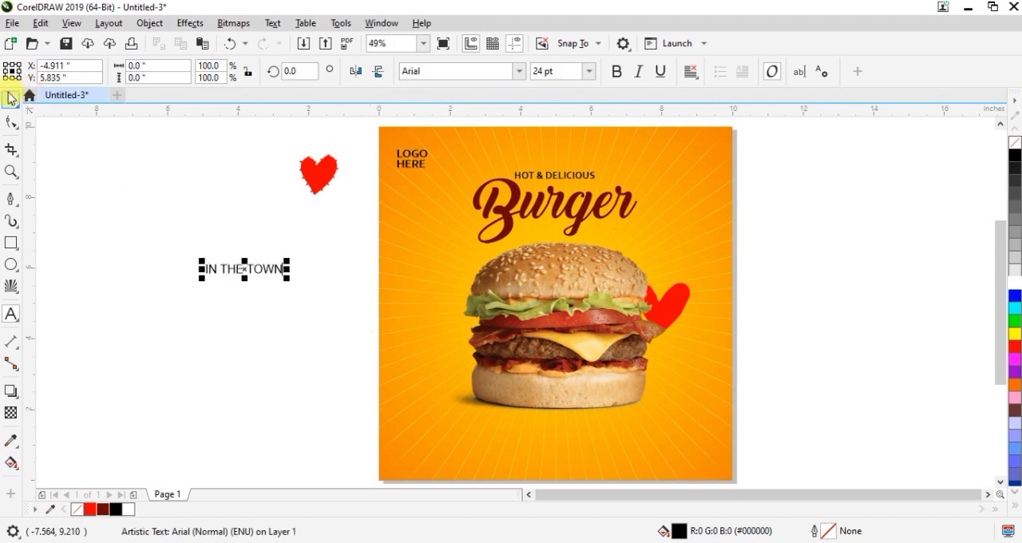
drag(286, 261, 683, 232)
Set the "IN THE TOWN" text in Corbel Bold
scroll(543, 226, up, 2)
click(519, 71)
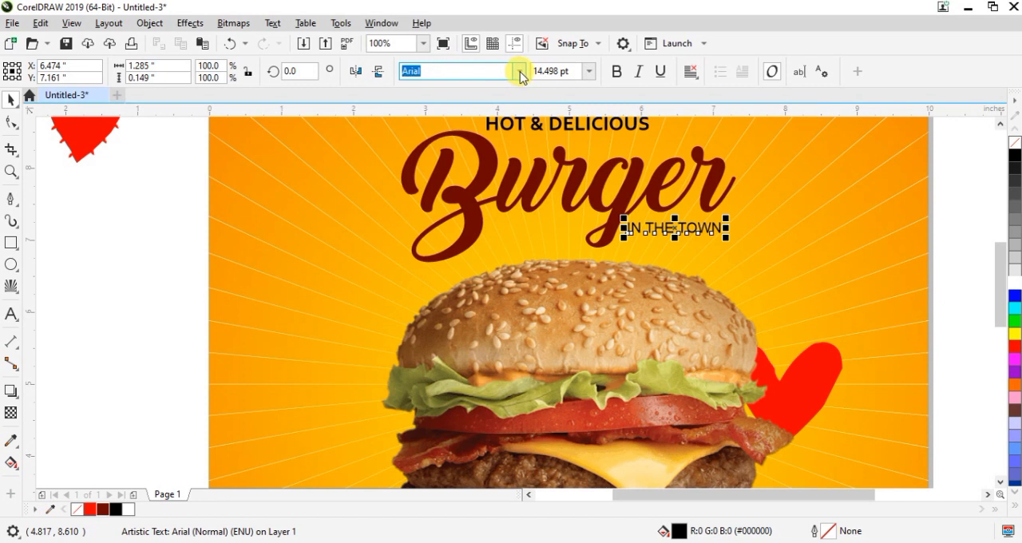
click(426, 114)
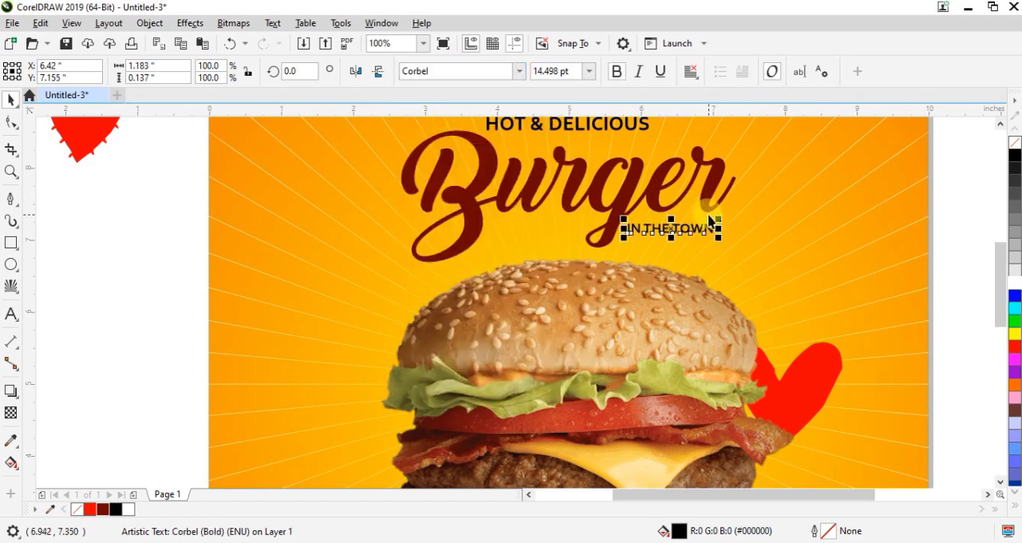
click(152, 259)
key(F4)
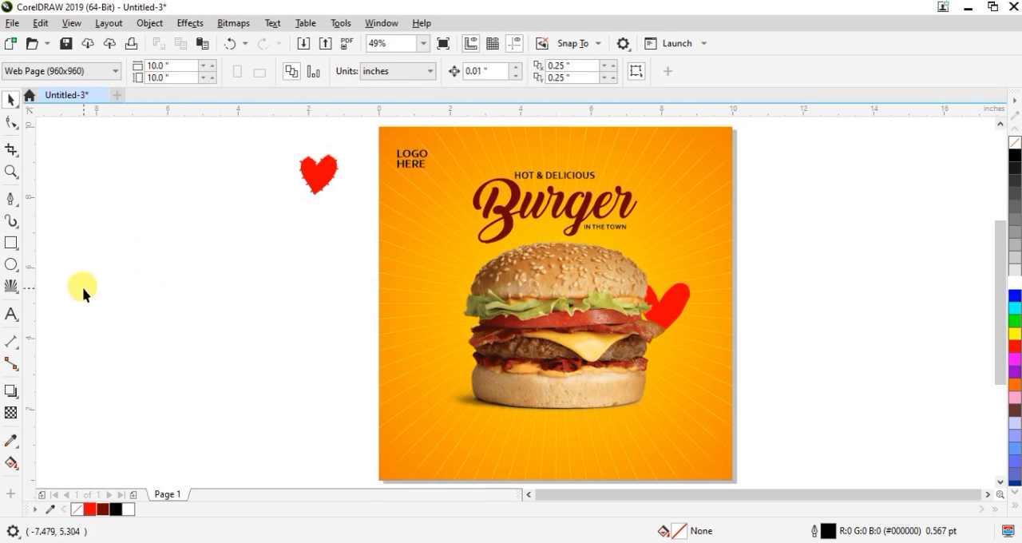
Add the artistic text "OFFER VALID FOR LIMITED TIME" beside the page, broken into five lines with LIMITED and TIME on separate lines
click(9, 316)
click(302, 267)
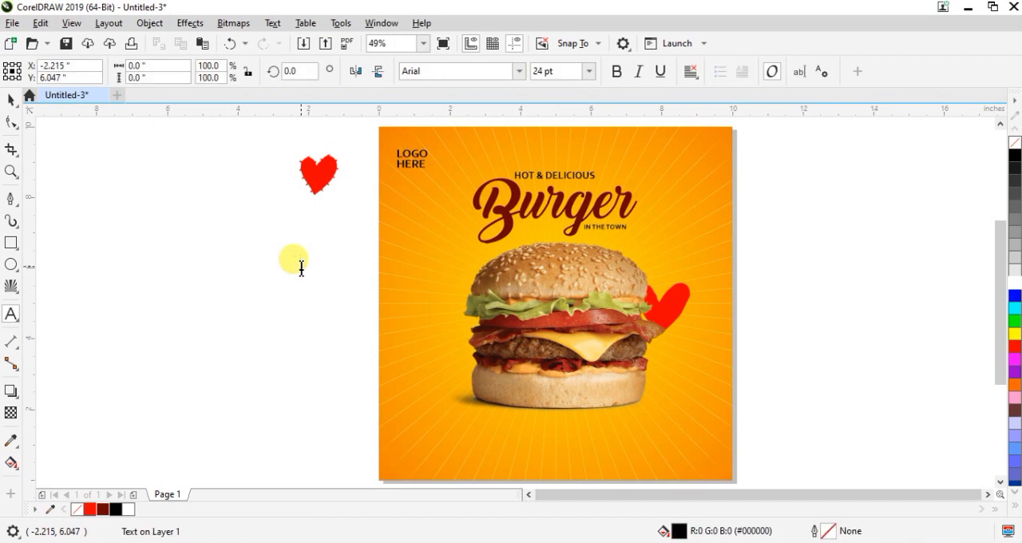
text(O)
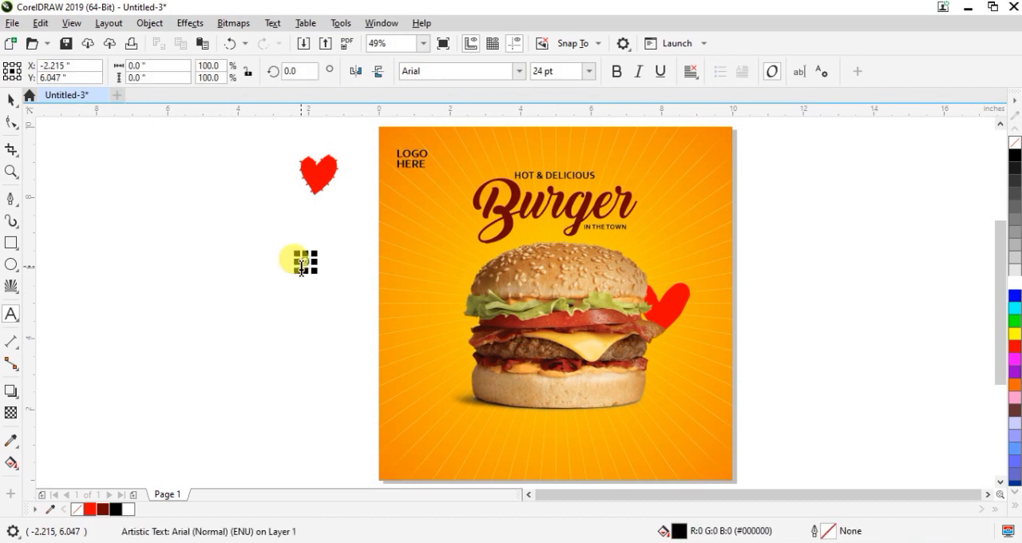
text(FFER)
key(BackSpace)
key(BackSpace)
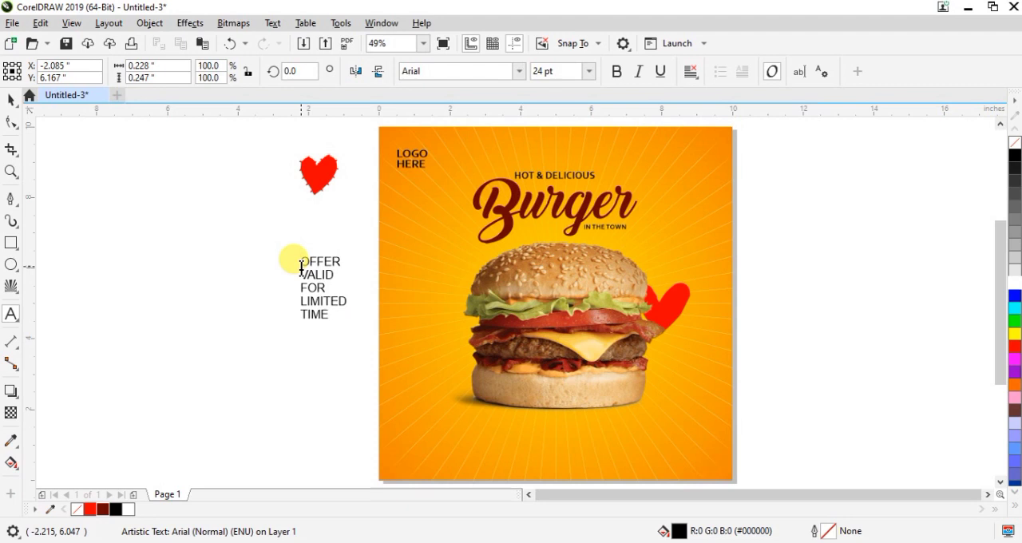
Set the five-line offer text in Corbel Bold and move it onto the square, left of the burger picture
click(13, 100)
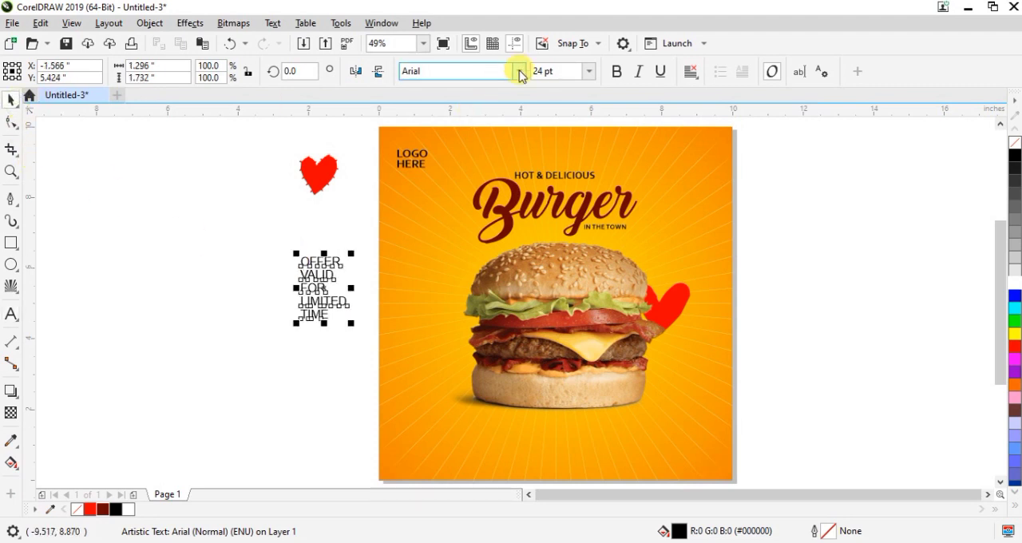
click(519, 71)
click(434, 114)
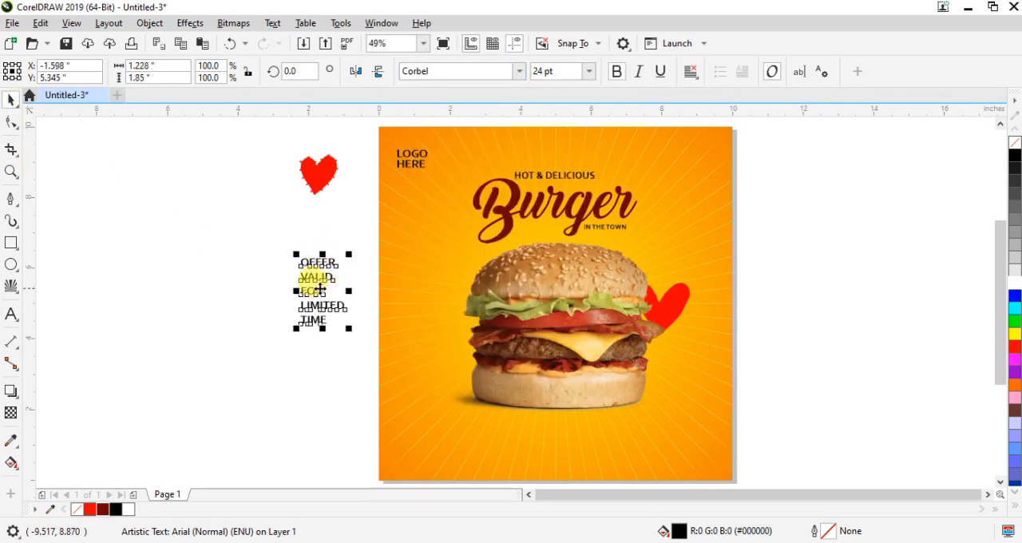
drag(320, 288, 417, 360)
Slightly tighten the line spacing of the offer text and set its font size to 20 pt
click(11, 120)
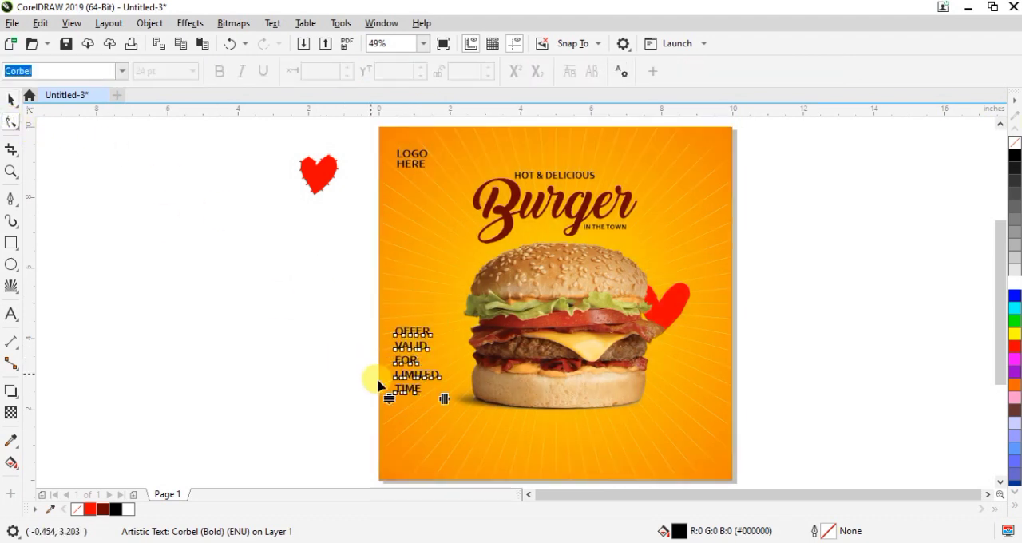
drag(388, 398, 428, 364)
click(12, 99)
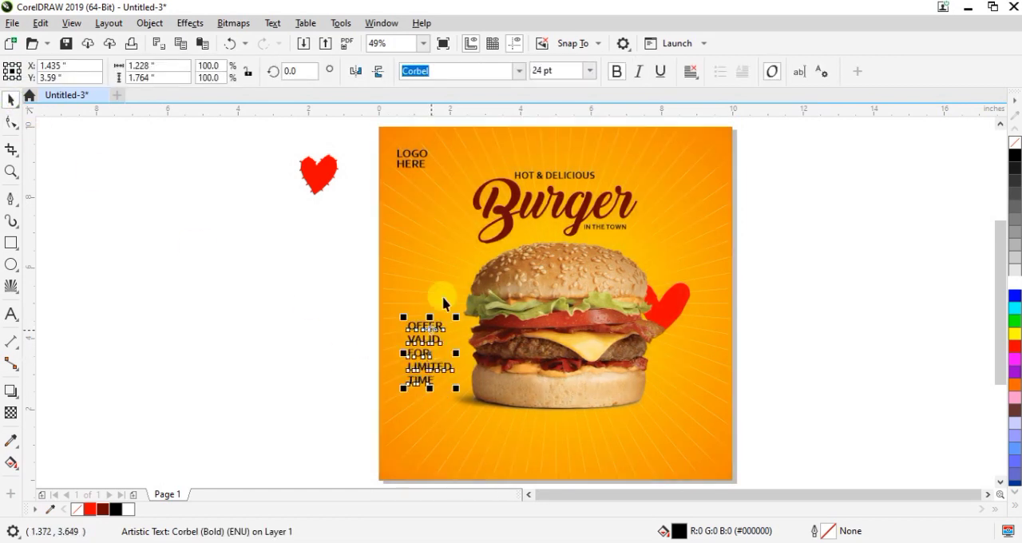
click(554, 70)
text(20)
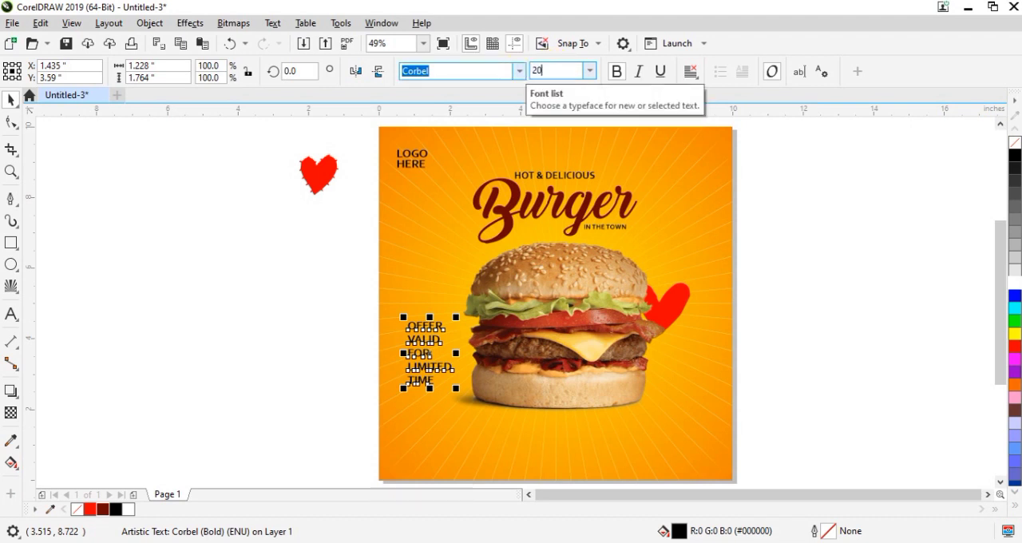
key(Return)
click(311, 336)
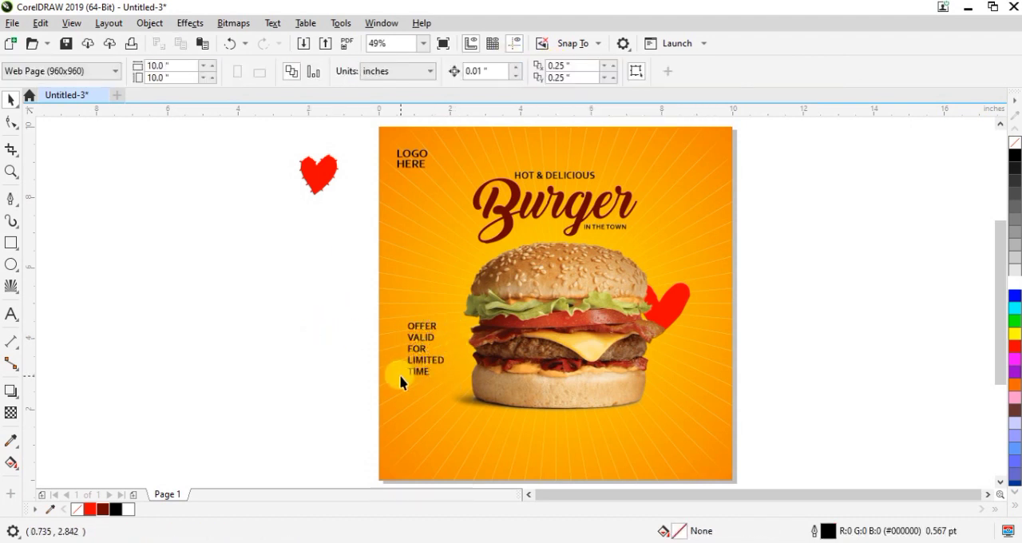
Fill only the words "LIMITED TIME" in the offer text with the dark red colour from the document palette
scroll(401, 378, up, 3)
click(416, 345)
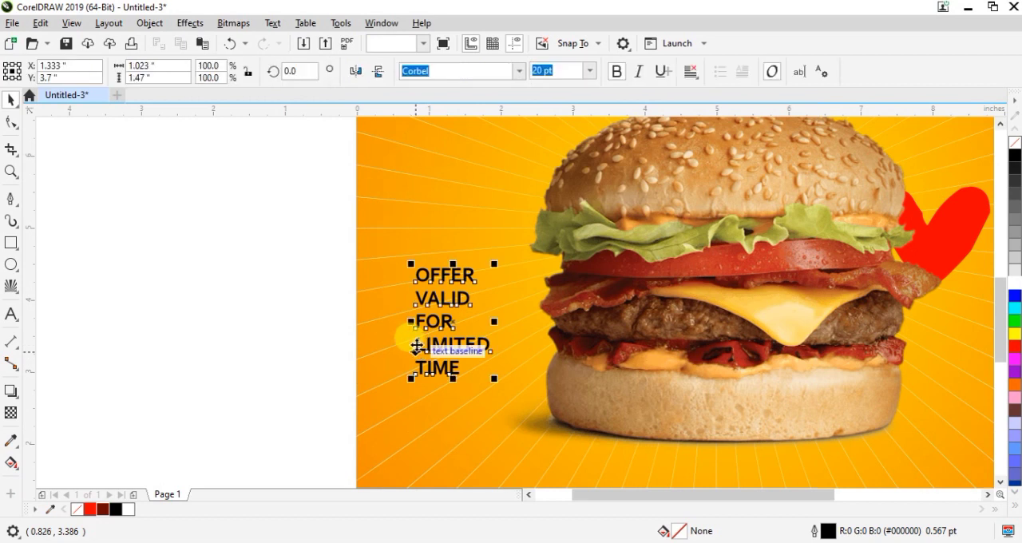
double_click(416, 345)
drag(416, 345, 495, 396)
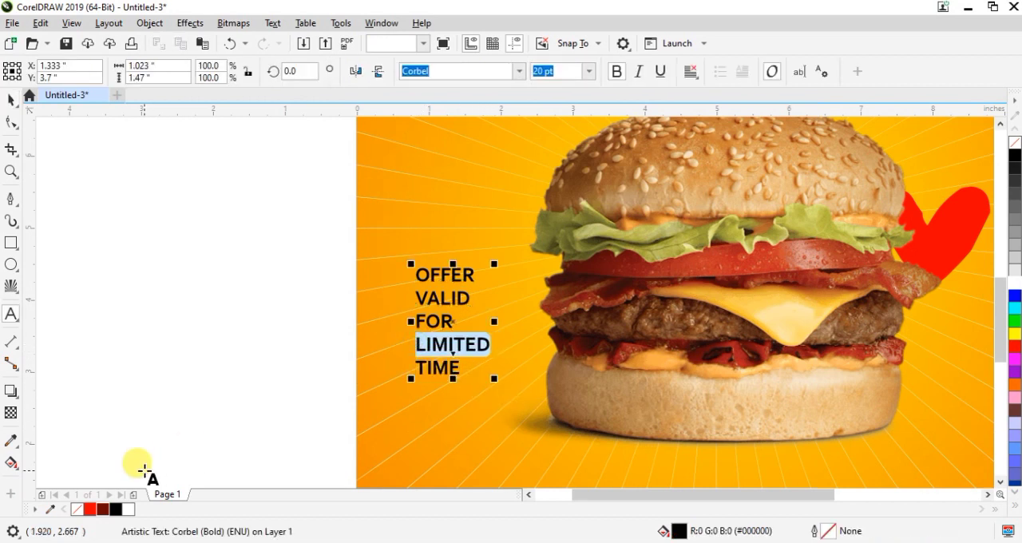
drag(419, 345, 483, 368)
key(ctrl+z)
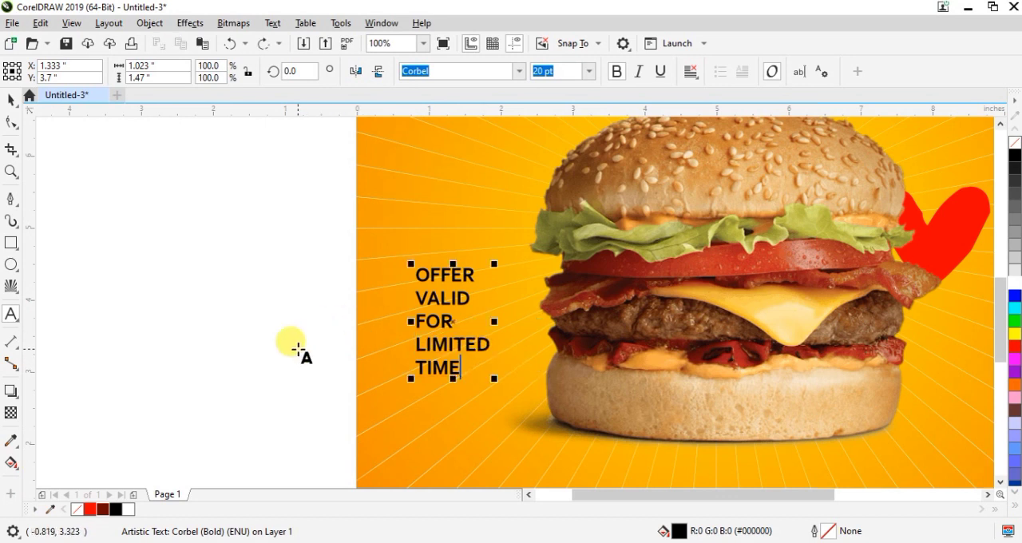
drag(417, 346, 484, 376)
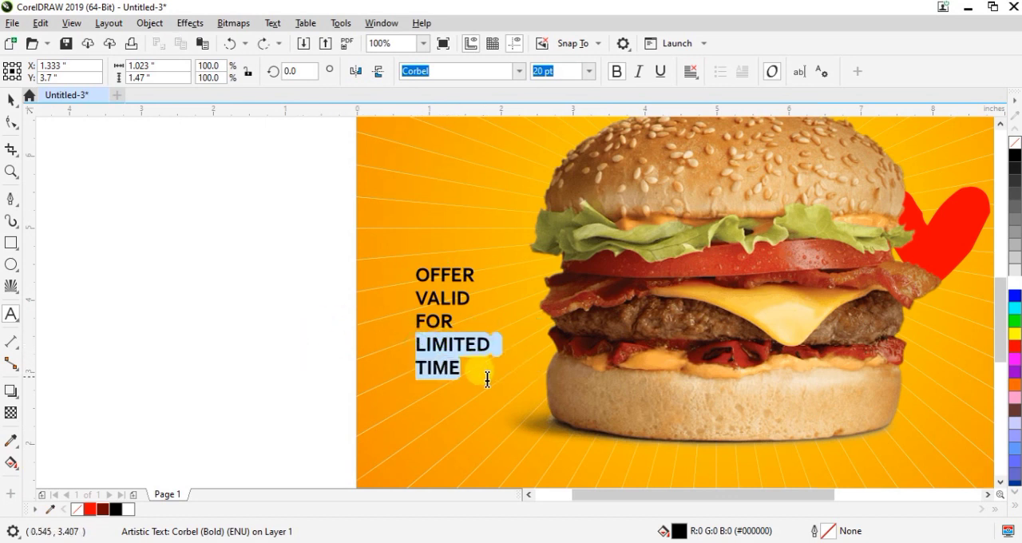
click(103, 509)
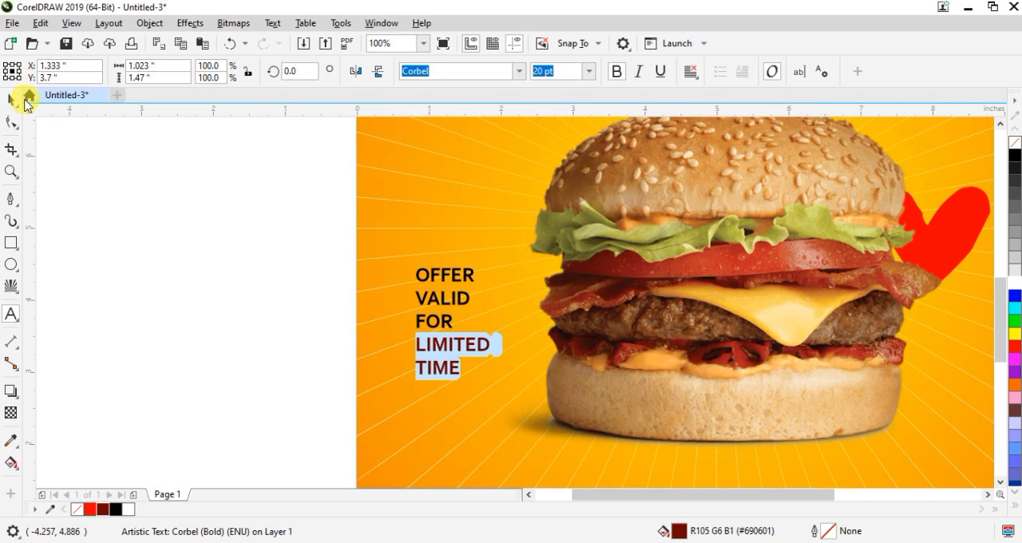
click(16, 100)
click(276, 269)
Move the small red heart between the offer text and the burger, shrink it slightly and rotate it to about 30.6°
scroll(519, 358, down, 2)
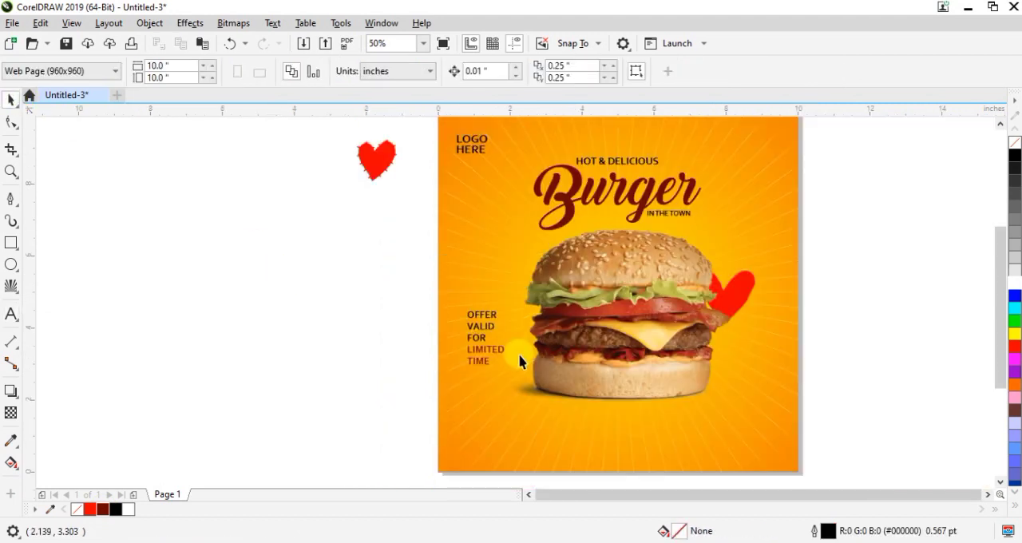
drag(449, 252, 533, 364)
scroll(506, 316, up, 1)
key(F10)
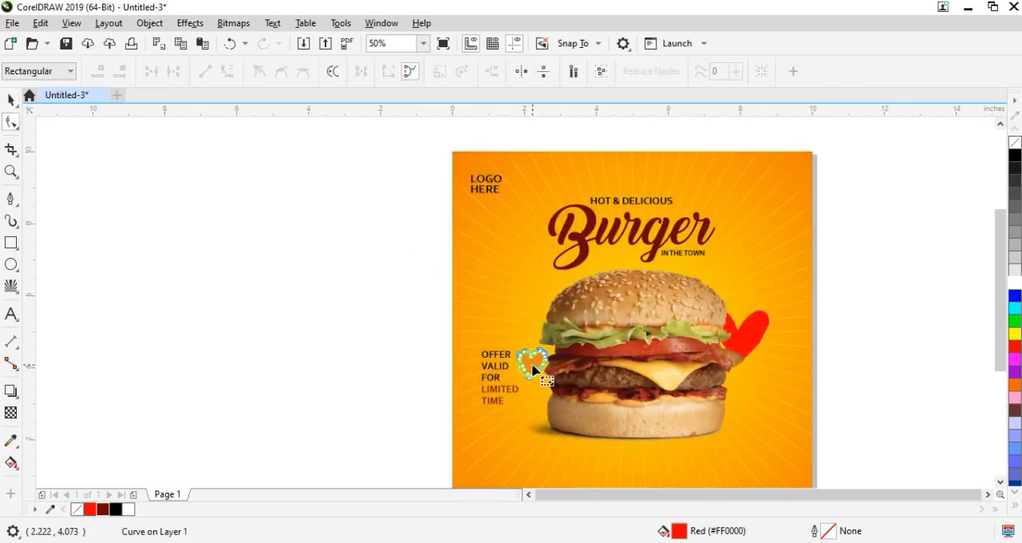
click(531, 361)
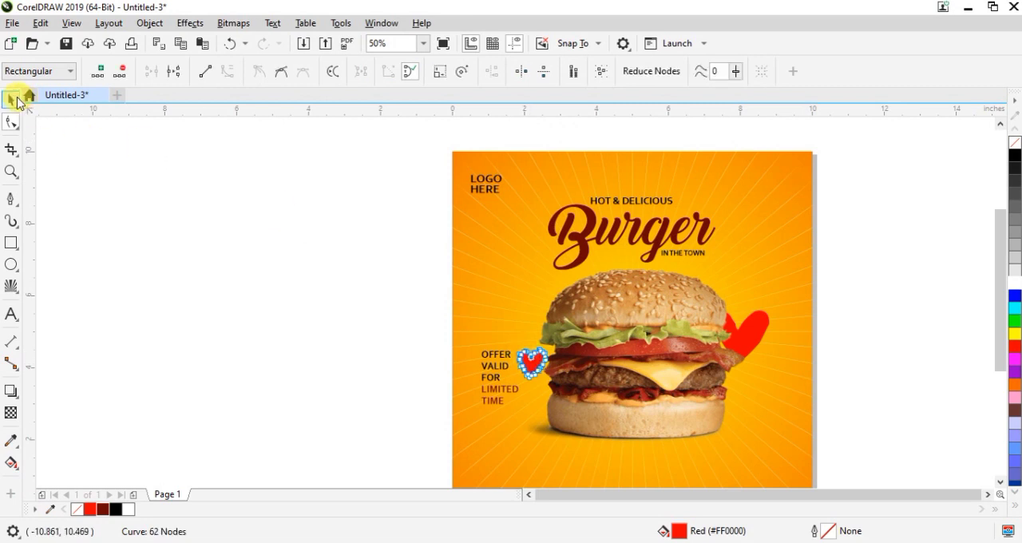
click(11, 98)
click(530, 363)
drag(511, 343, 511, 361)
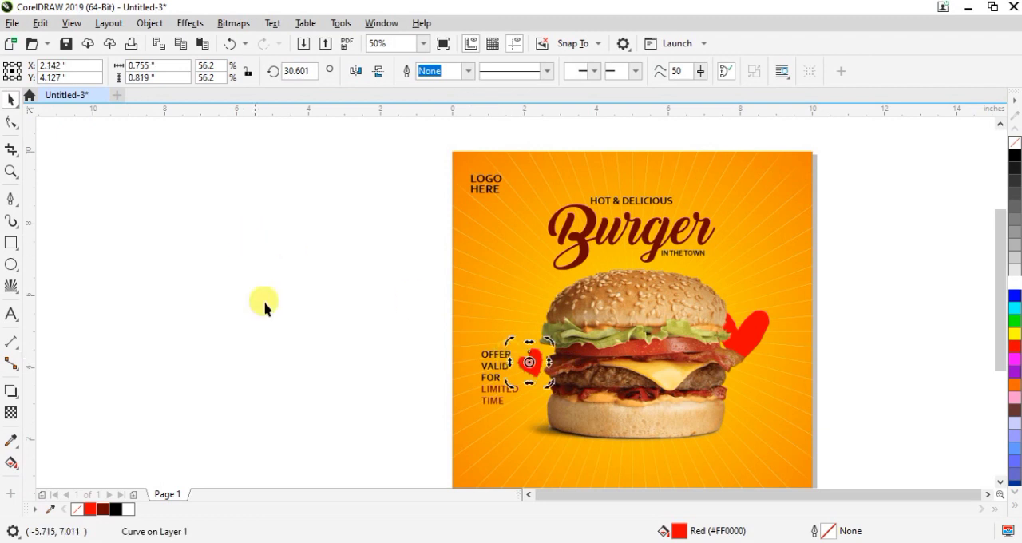
click(281, 313)
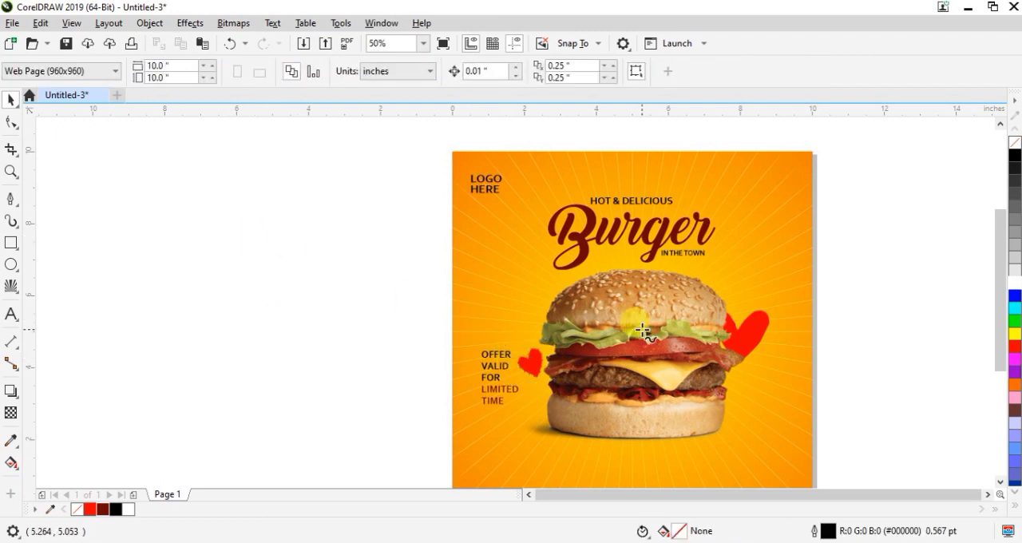
Add the artistic text "FOR DELIVERY" on the empty area beside the page
key(F5)
key(shift+F4)
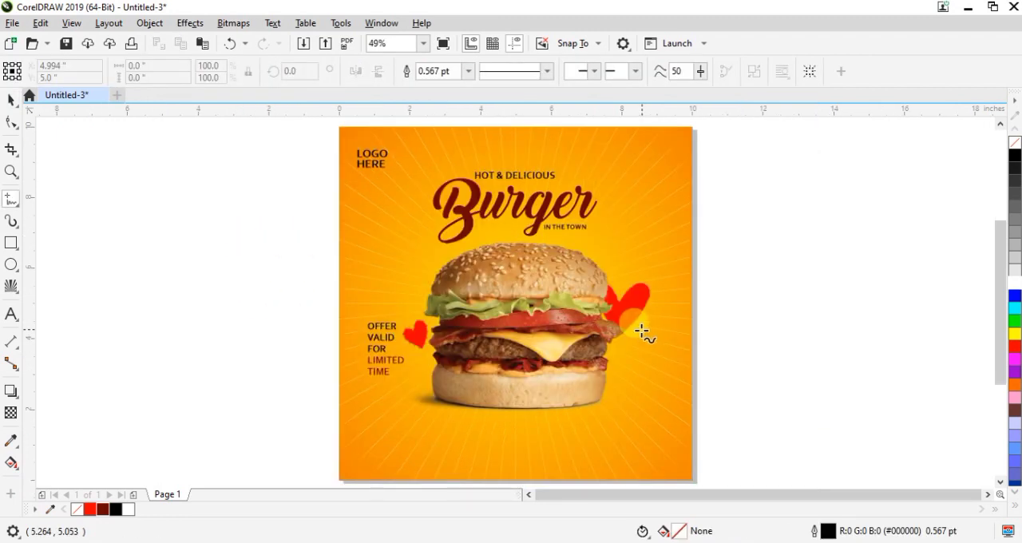
click(11, 99)
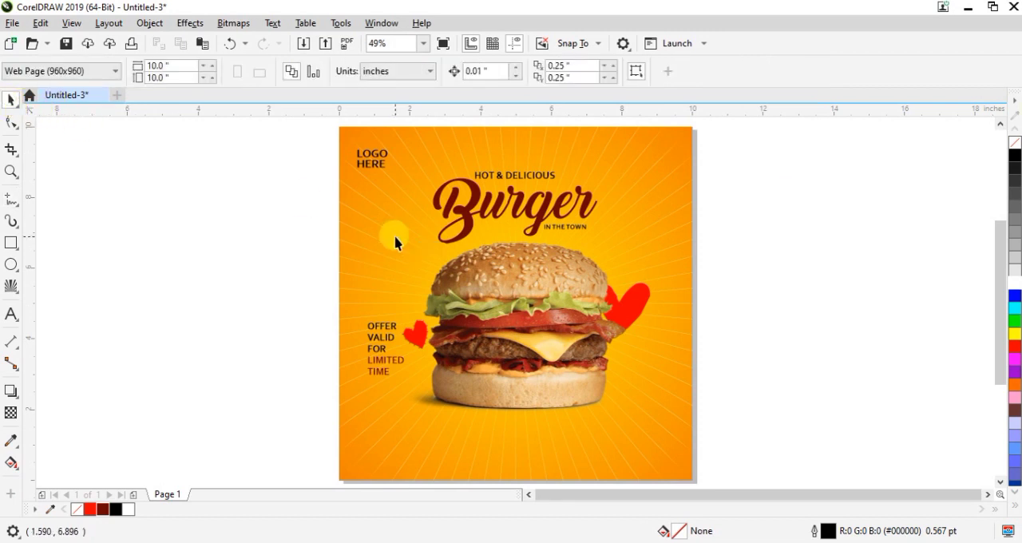
click(10, 314)
click(192, 296)
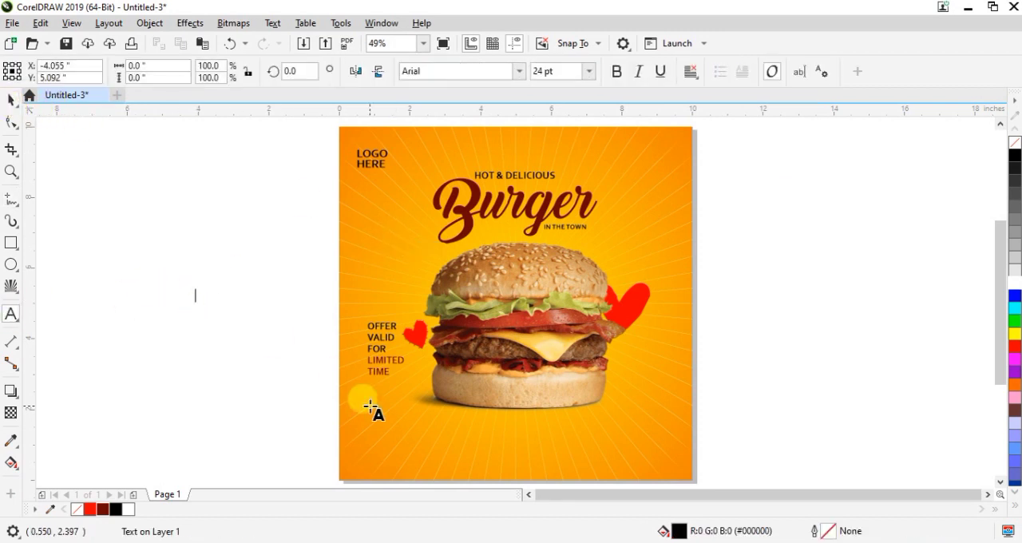
text(fo)
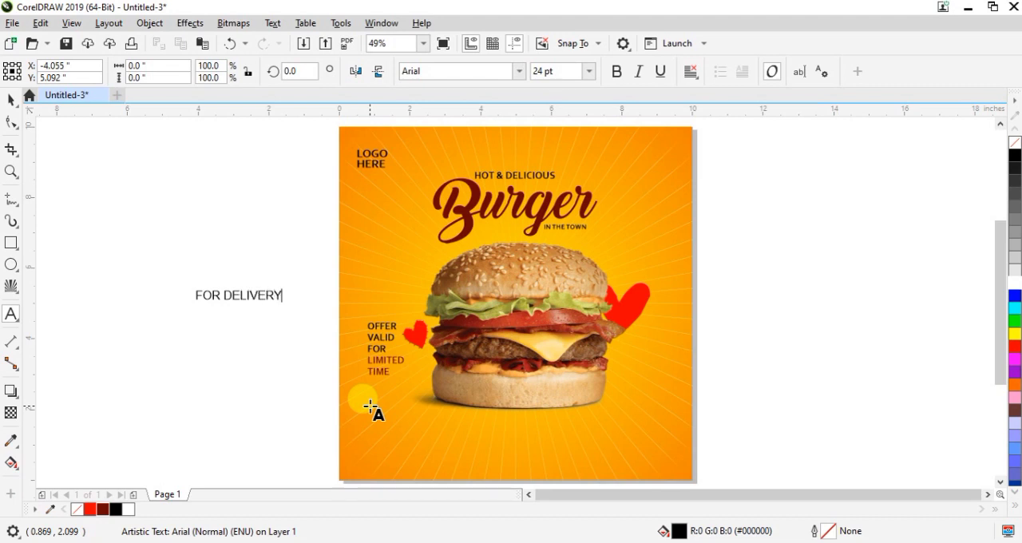
Add the phone number as a second line under "FOR DELIVERY" and set the whole text in Corbel Bold
key(Return)
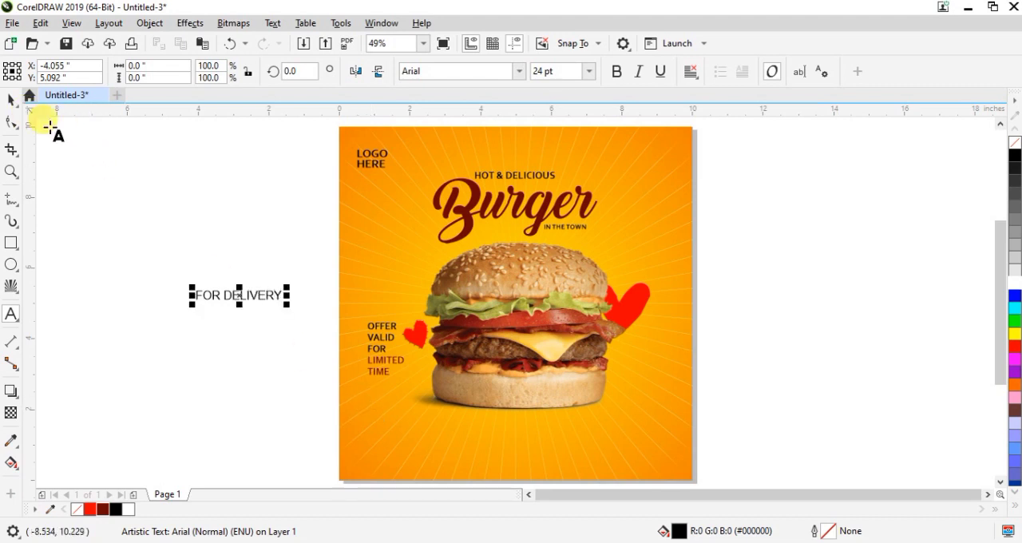
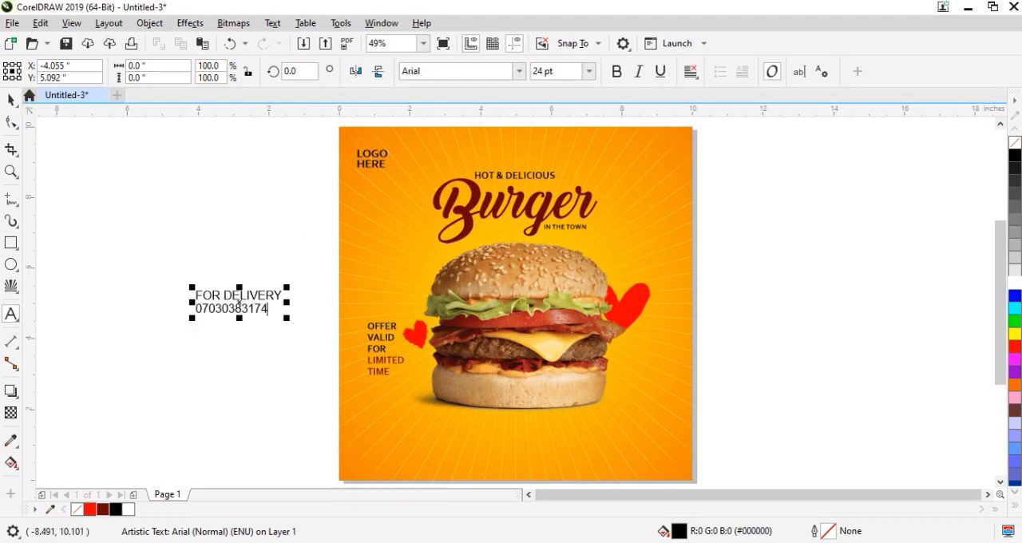
click(11, 98)
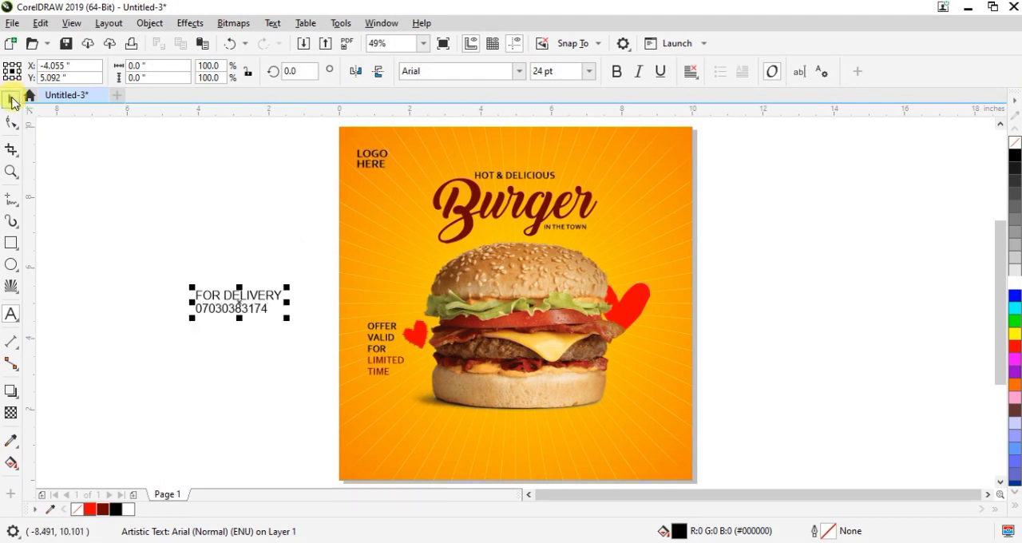
click(519, 74)
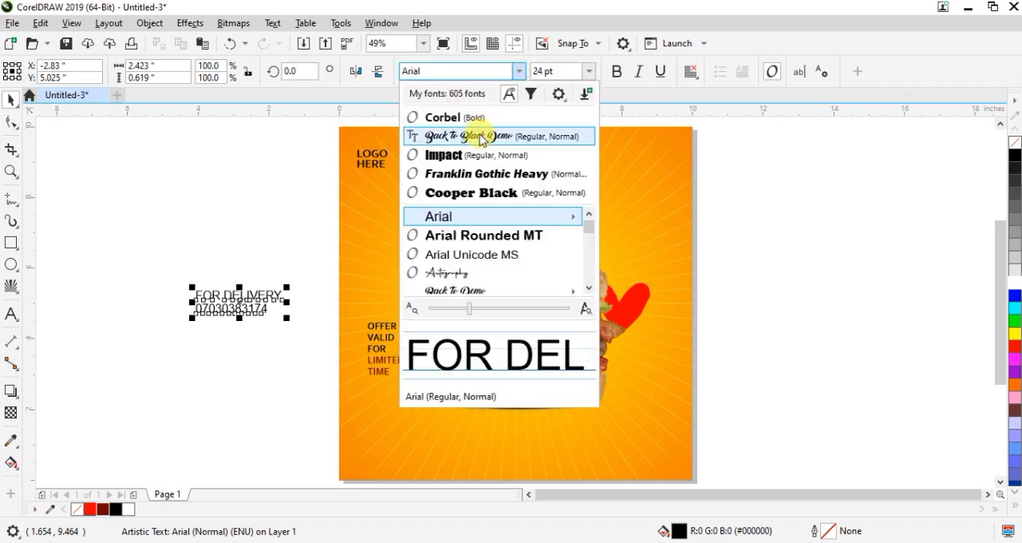
click(470, 120)
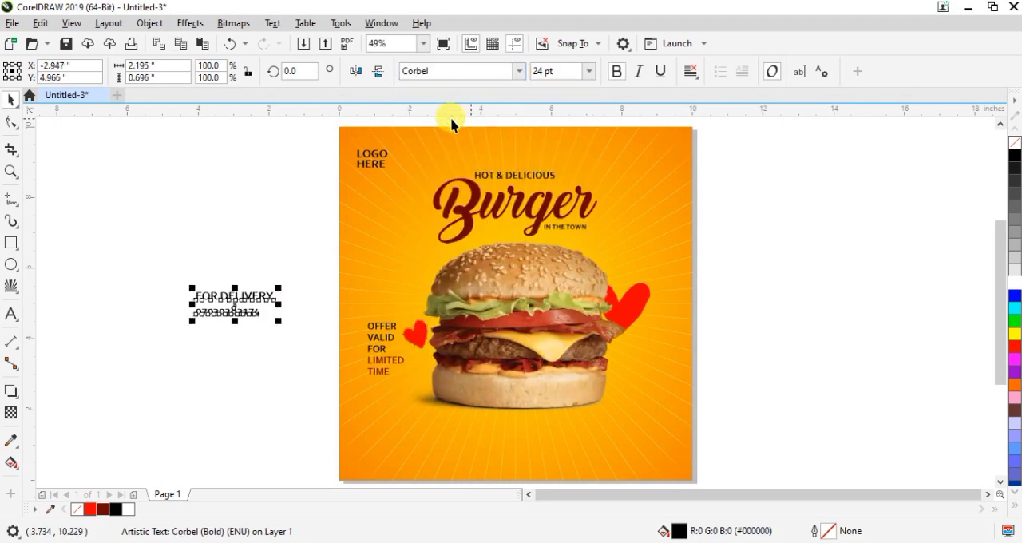
Move the delivery text onto the page's lower-left area, below the limited-time offer text
drag(231, 291, 409, 445)
click(264, 298)
click(268, 345)
Fill only the words "FOR DELIVERY" in the delivery text with white, leaving the number line black
scroll(408, 444, up, 1)
double_click(480, 428)
drag(473, 420, 312, 413)
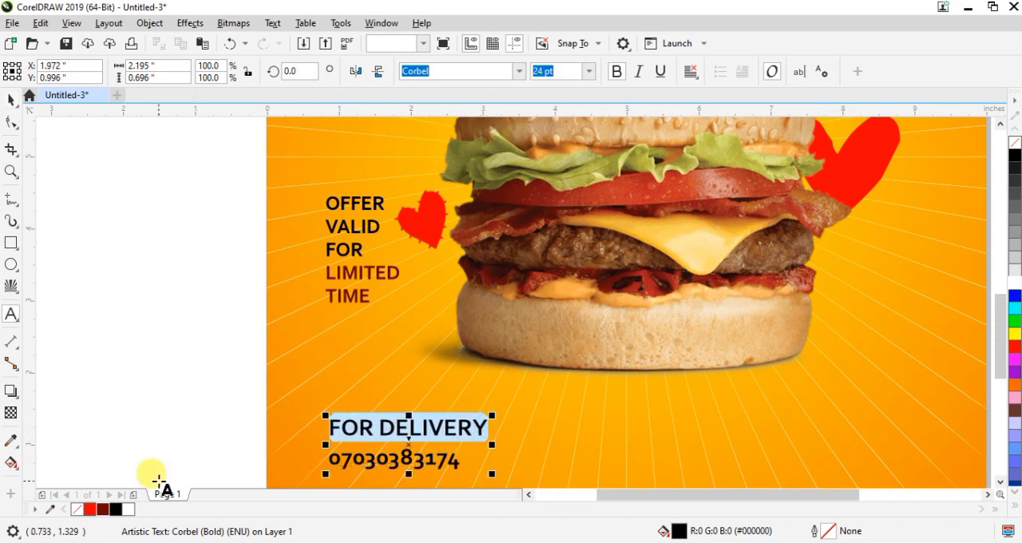
click(128, 509)
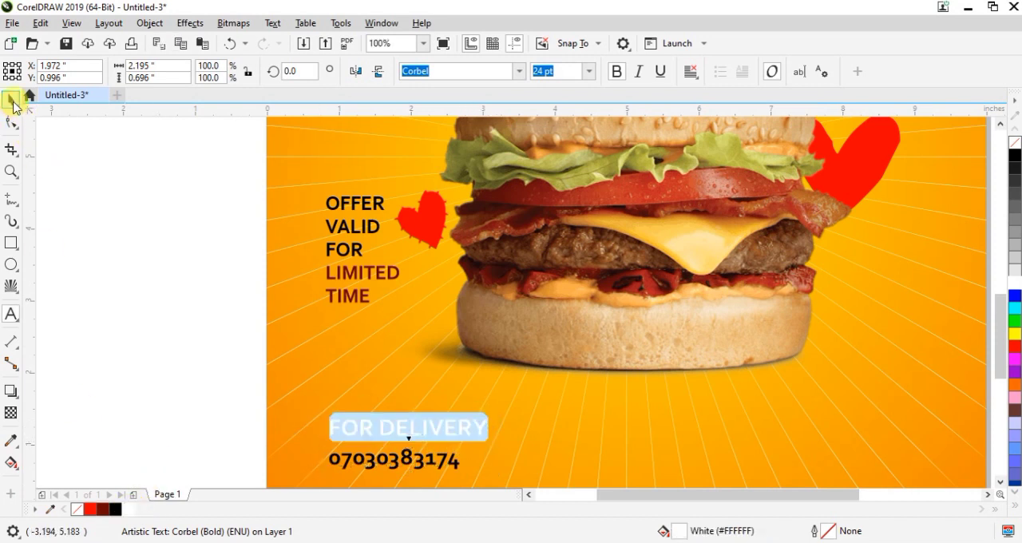
click(12, 104)
click(146, 394)
click(401, 430)
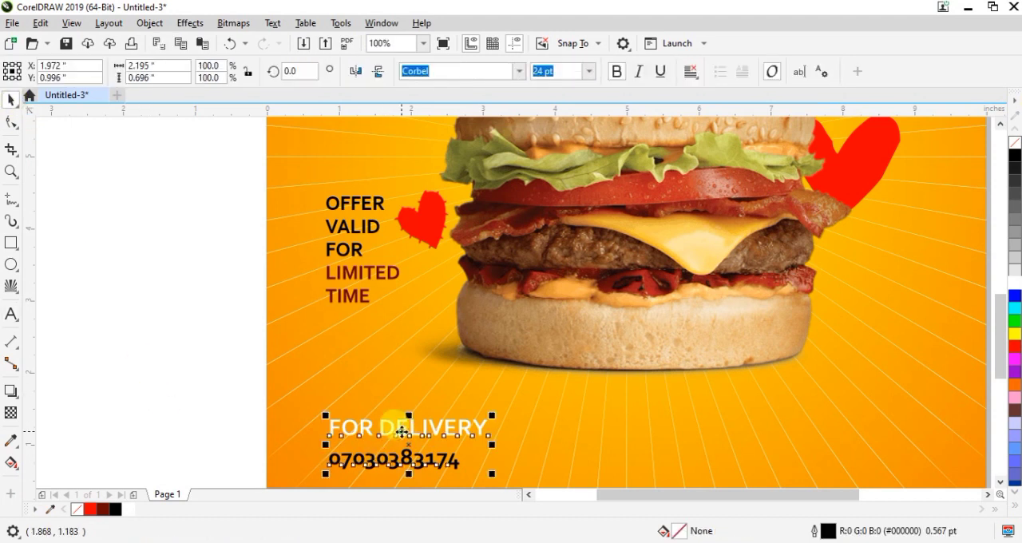
Tighten the line spacing between "FOR DELIVERY" and the phone number, and centre-align the two lines
click(11, 121)
drag(324, 474, 314, 448)
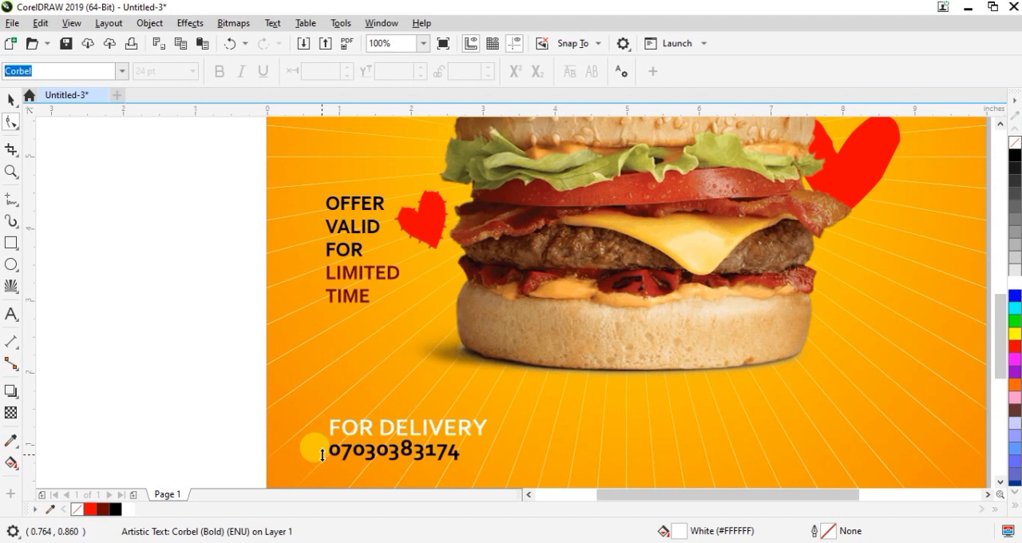
click(11, 99)
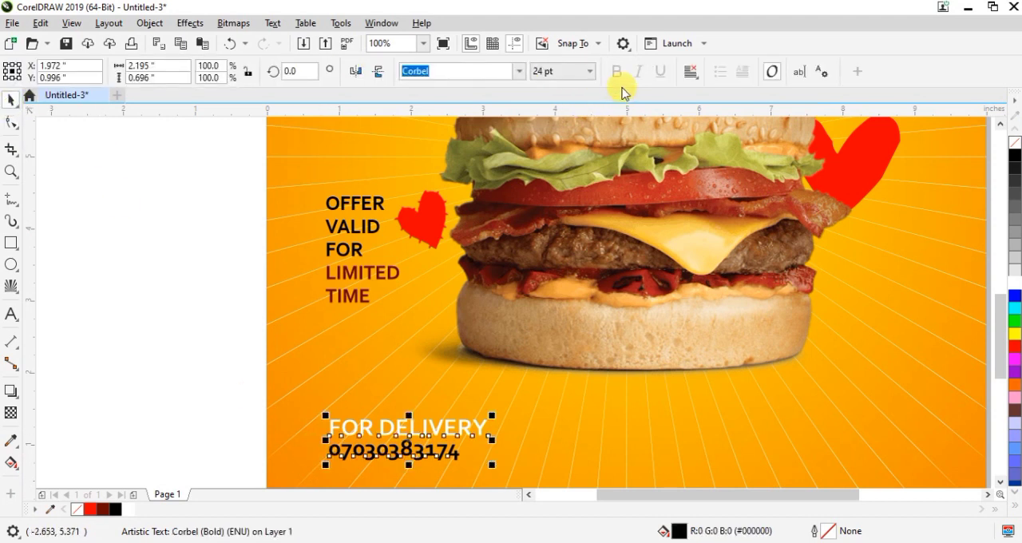
click(693, 73)
click(727, 122)
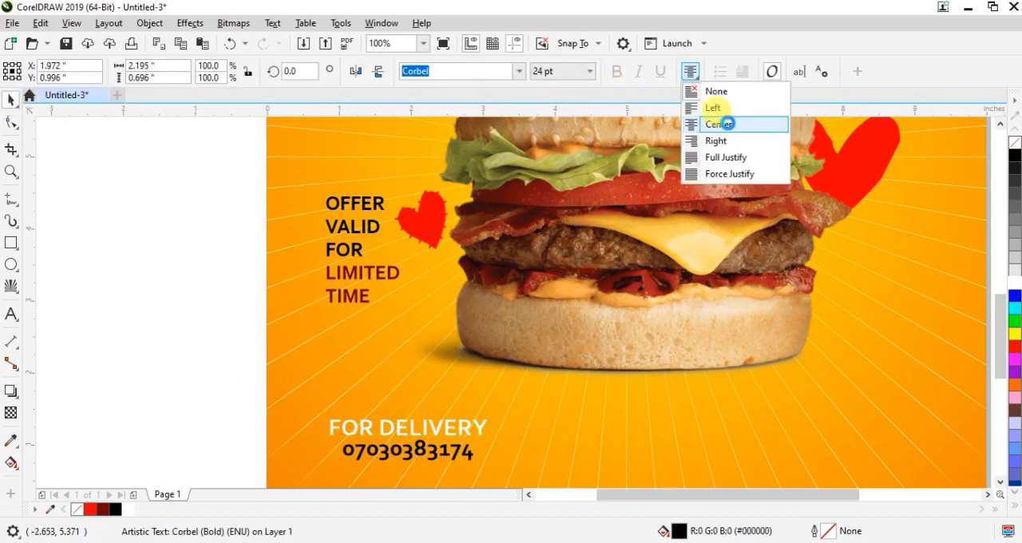
click(134, 356)
scroll(465, 374, down, 2)
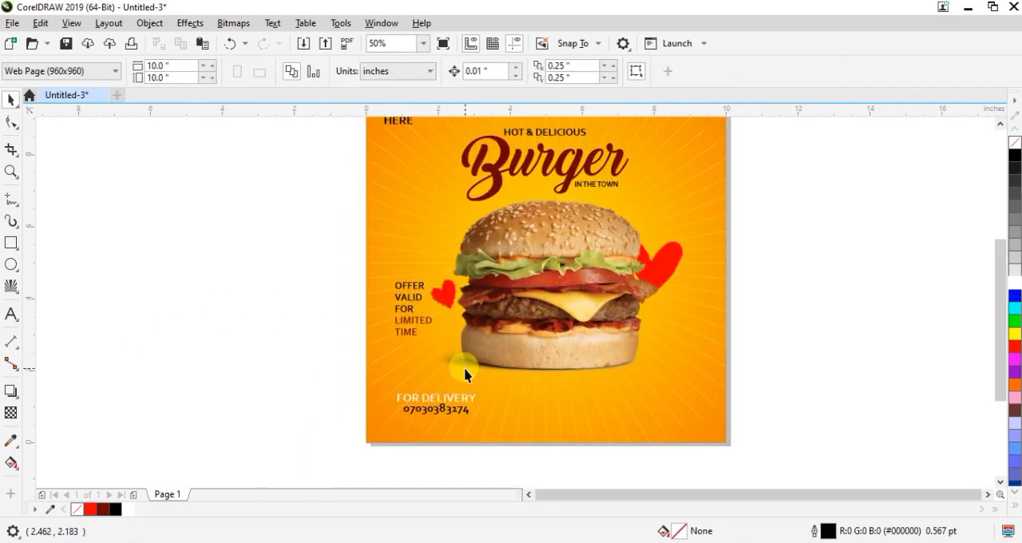
scroll(464, 374, down, 1)
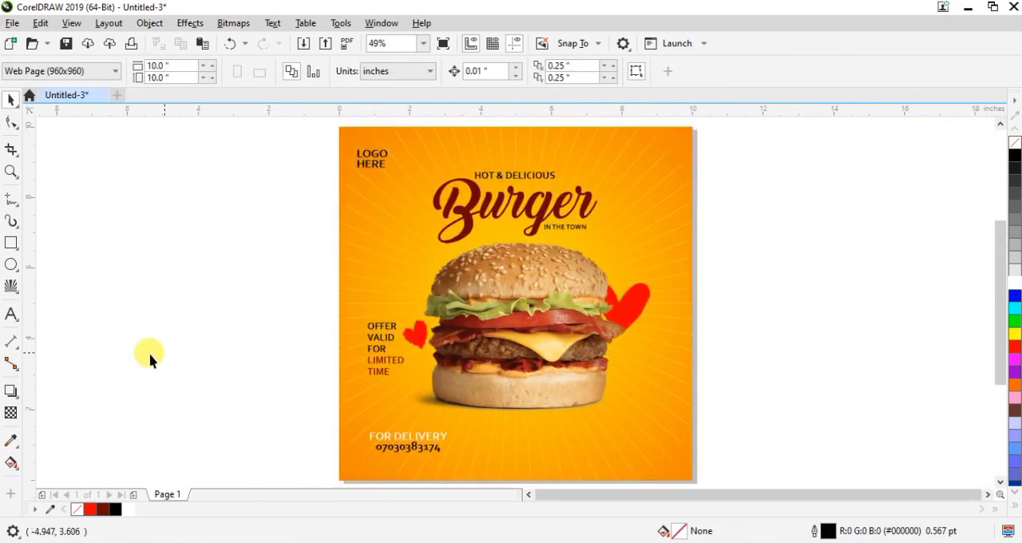
Add the artistic text "ORDER NOW" and place it in the page's lower-right area, level with the delivery text
click(11, 316)
click(217, 307)
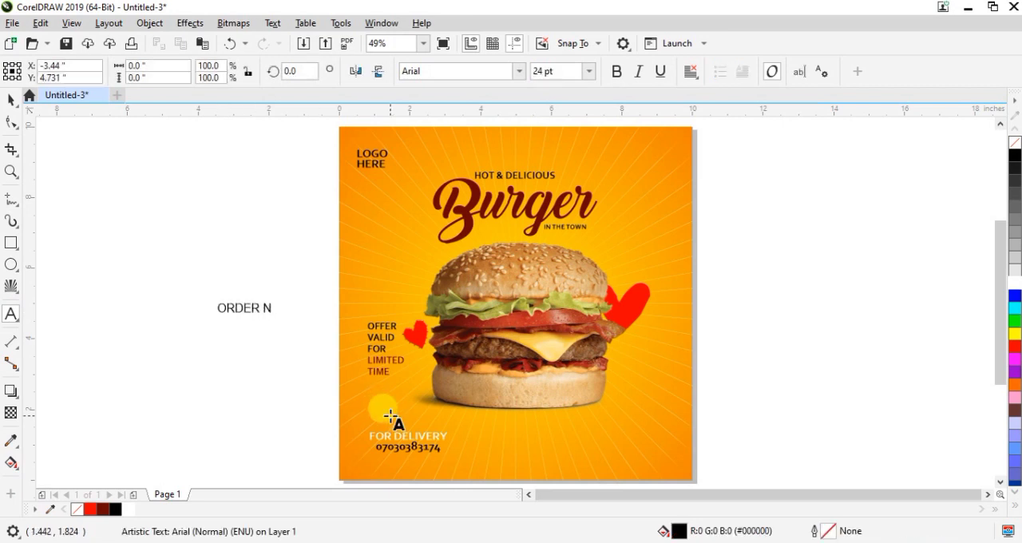
click(14, 102)
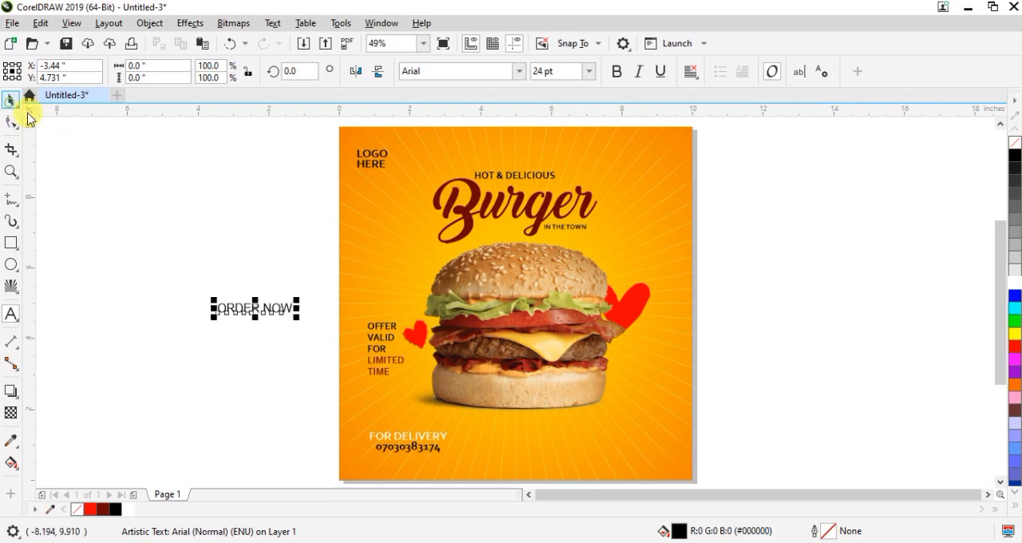
drag(255, 308, 630, 444)
drag(1002, 316, 1005, 342)
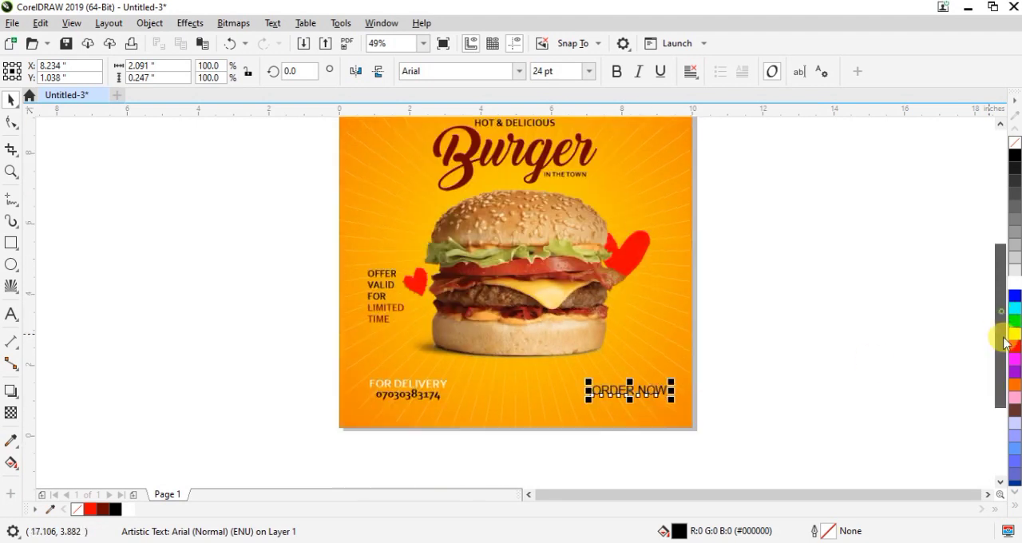
Set the "ORDER NOW" text in Corbel Bold and scale it down around its centre to about 16.5 pt
click(519, 71)
click(457, 117)
scroll(653, 369, up, 2)
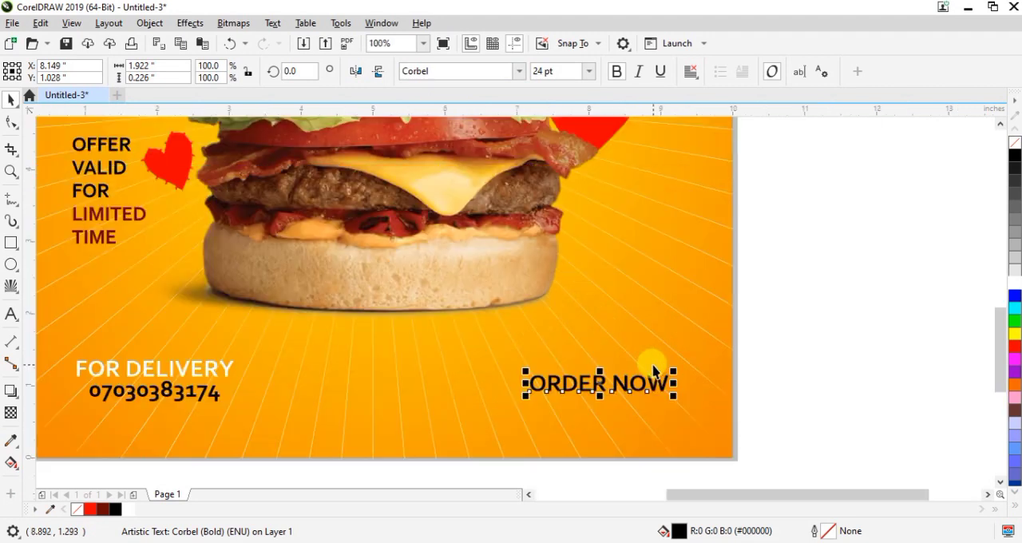
drag(673, 371, 654, 372)
Draw a rectangle about 1.69 by 0.37 inches around "ORDER NOW" and fully round its corners to 0.182 inches
click(12, 243)
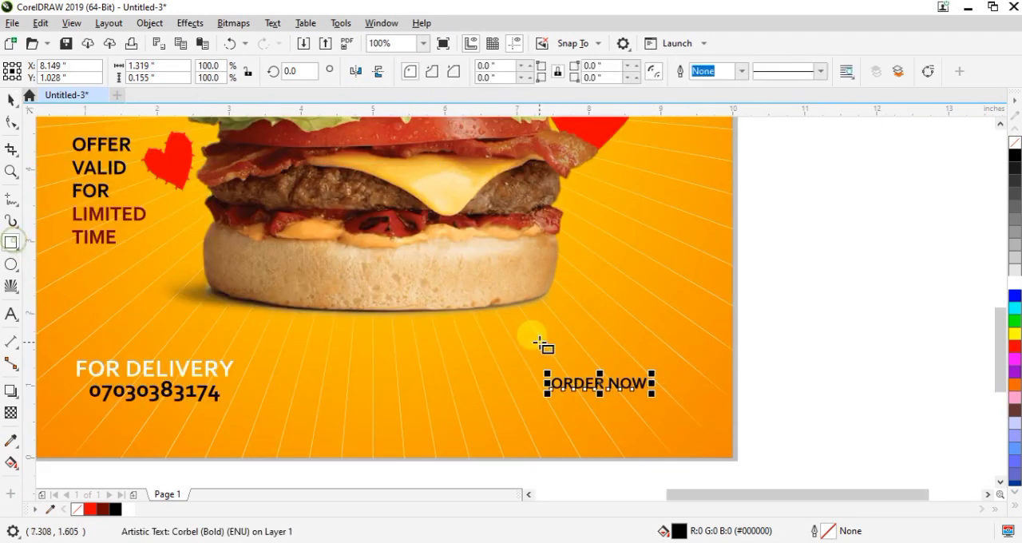
drag(541, 372, 663, 397)
click(12, 124)
drag(541, 372, 556, 376)
click(12, 99)
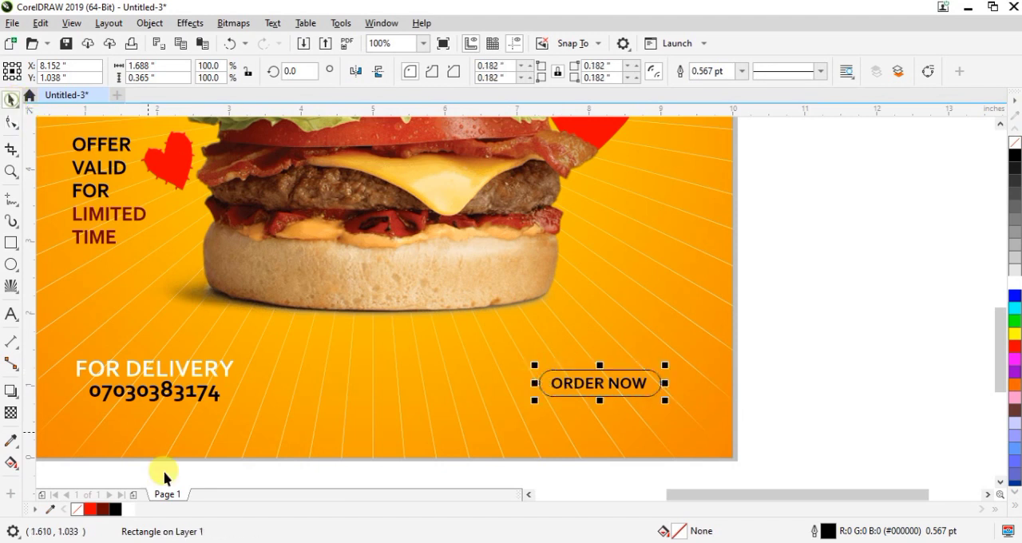
Fill the rounded button shape with dark red (#690601) and colour the "ORDER NOW" text yellow (#FFFF00)
click(105, 510)
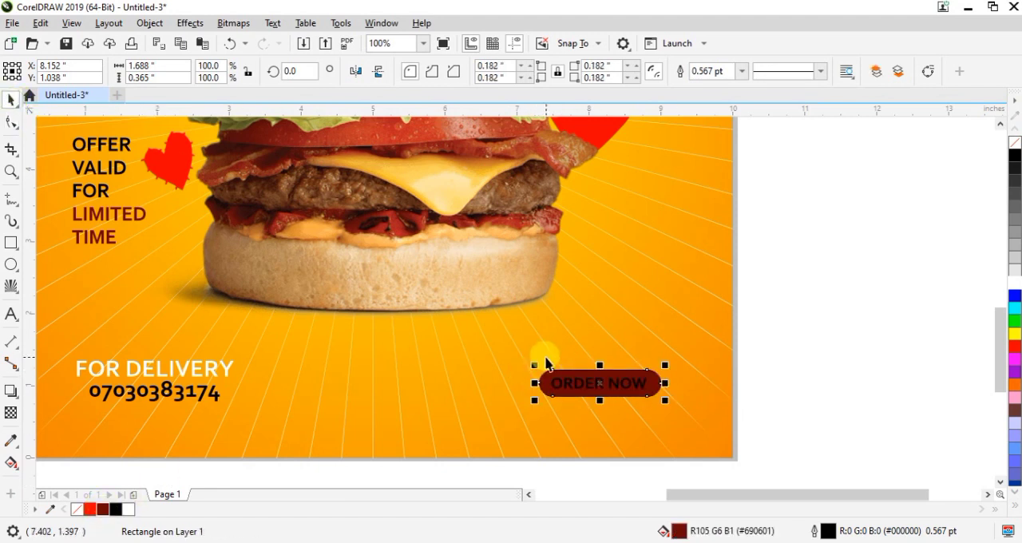
click(568, 391)
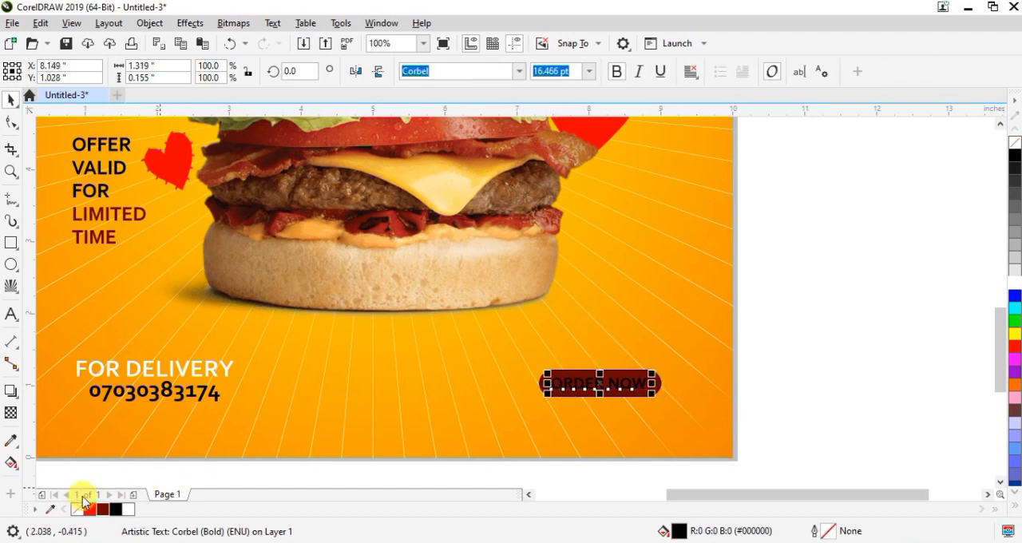
click(1015, 333)
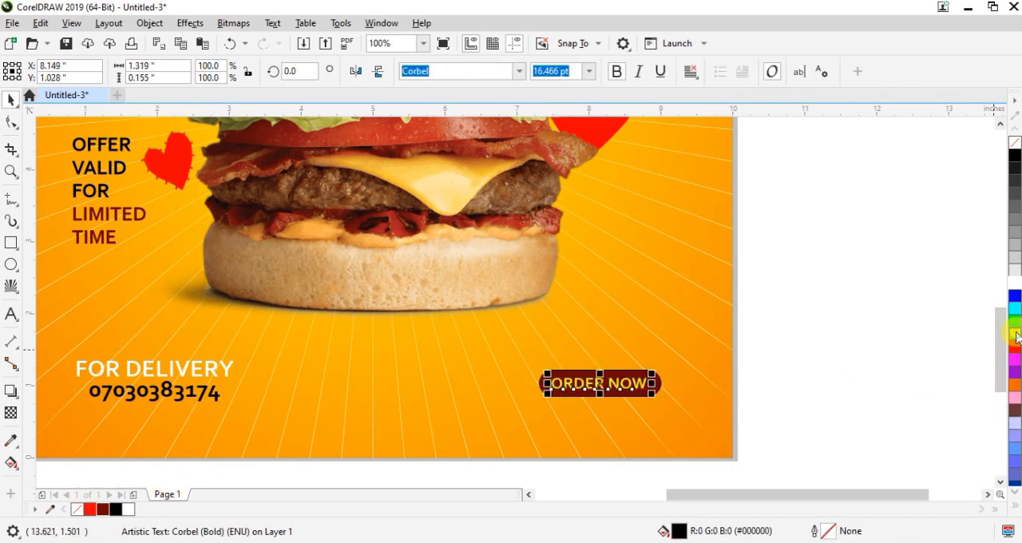
Remove the outline from the dark red "ORDER NOW" button shape
click(632, 391)
click(742, 72)
click(706, 82)
click(905, 297)
key(shift+F4)
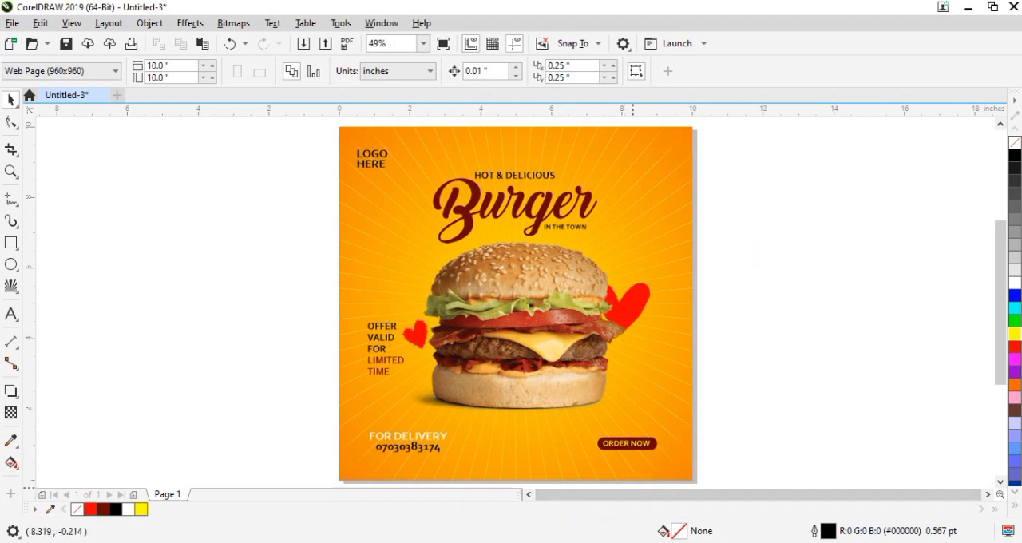
Bring in the onion ring image, place it above the large heart and scale it down to about 58%
key(alt+Tab)
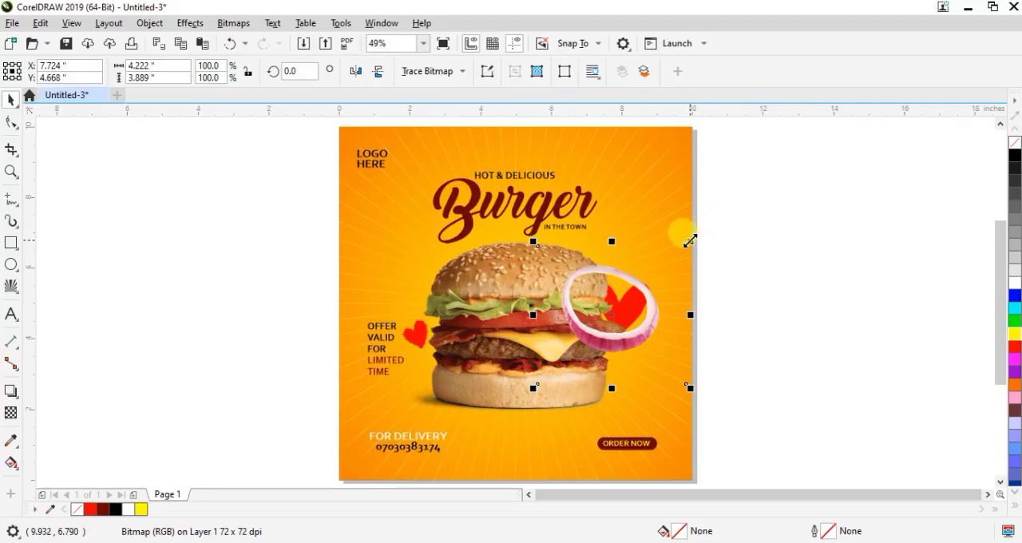
drag(690, 242, 659, 270)
drag(607, 312, 641, 283)
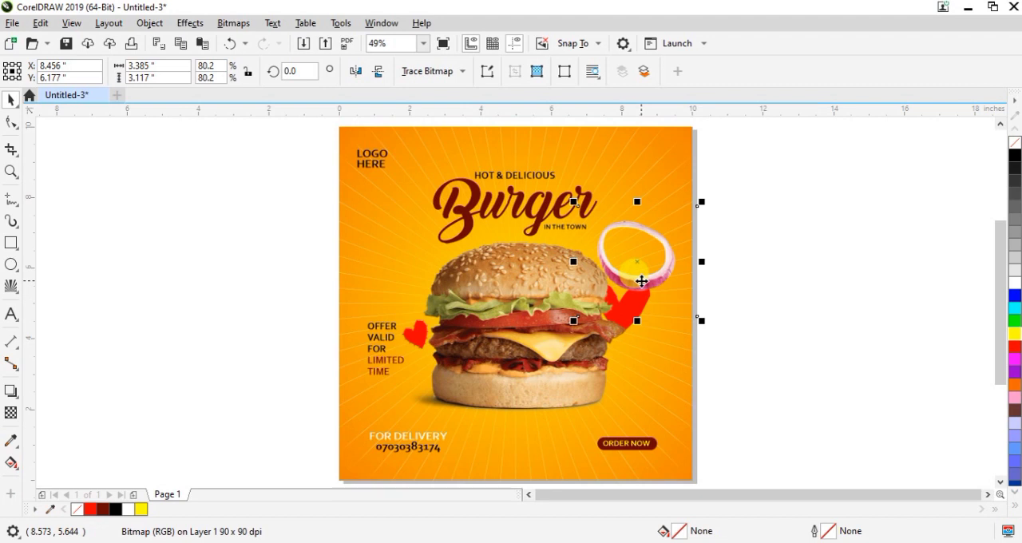
drag(701, 202, 668, 231)
Duplicate the onion ring to the burger's left, enlarge the copy to about 114.7% and position it above the offer text
drag(617, 274, 362, 276)
key(ctrl+d)
drag(407, 312, 491, 395)
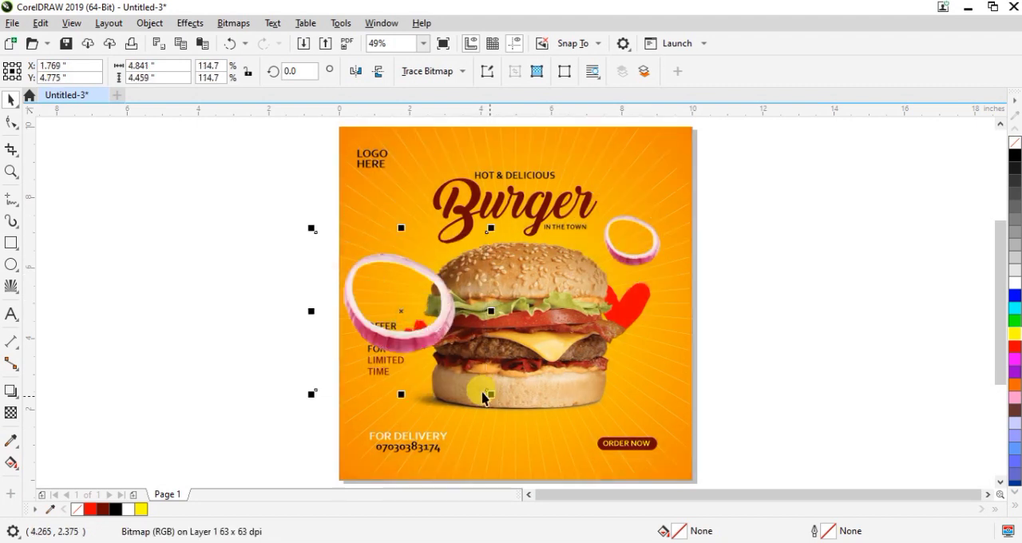
drag(423, 338, 413, 297)
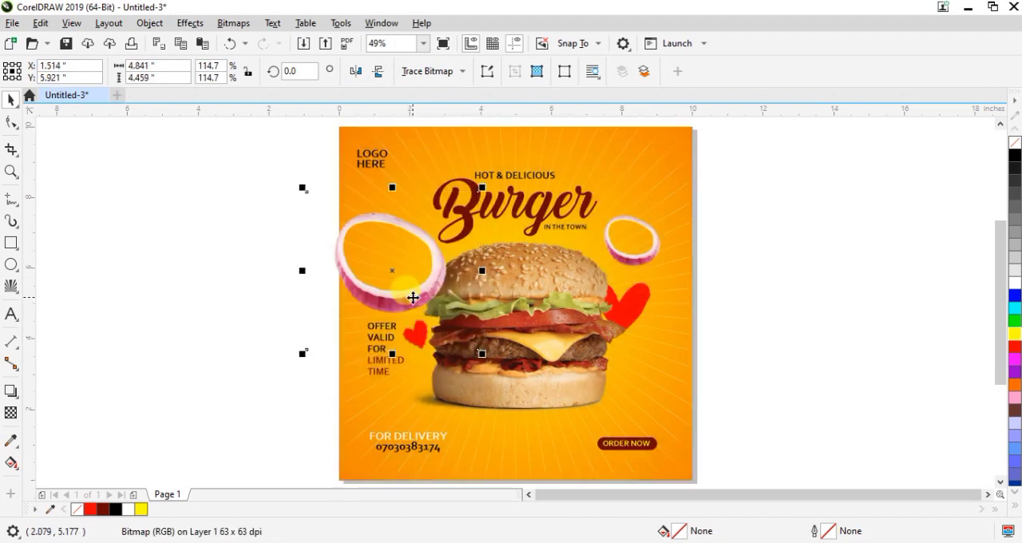
Apply a Motion Blur with distance 46 and direction 0 to the large onion ring, ignoring pixels outside the image
click(234, 21)
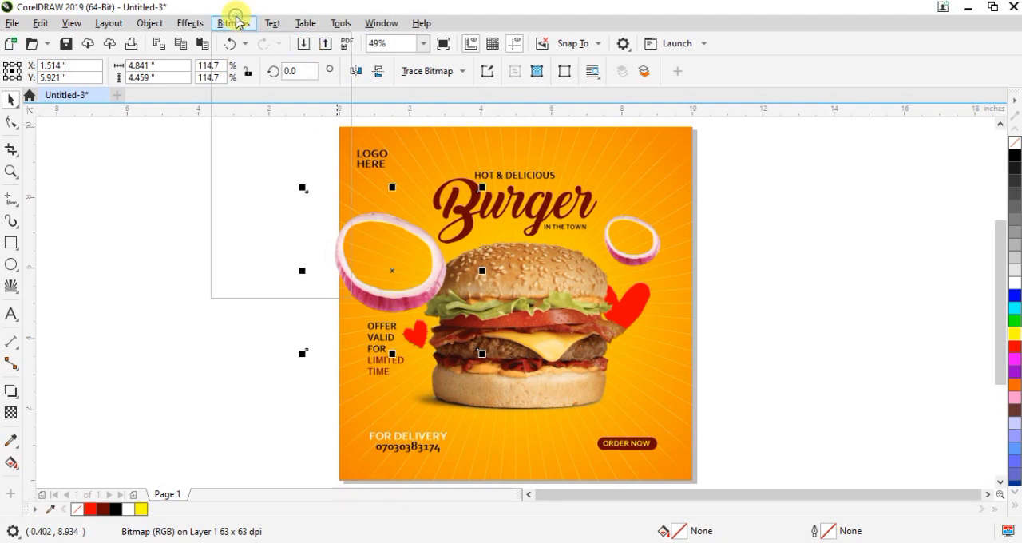
click(192, 26)
click(196, 26)
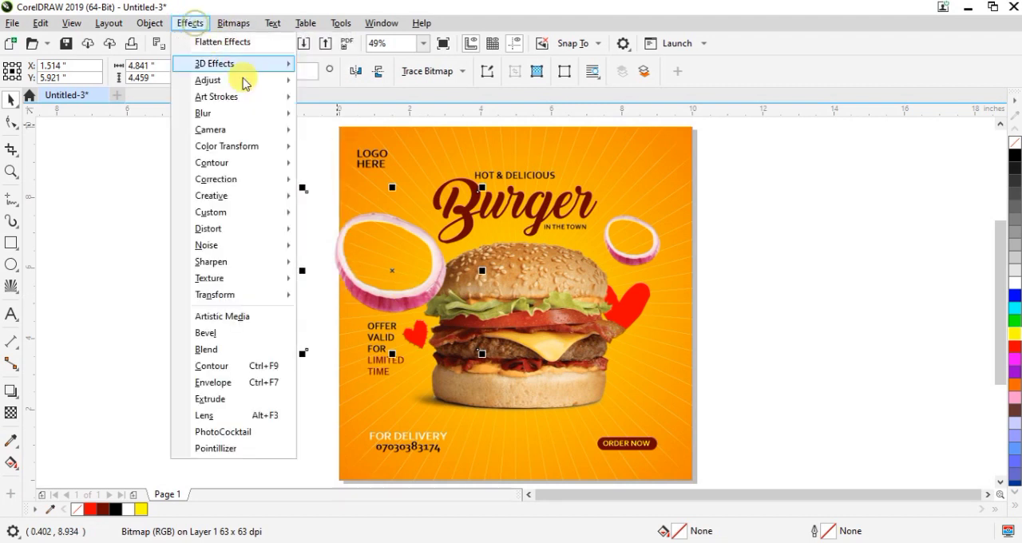
mouse_move(201, 114)
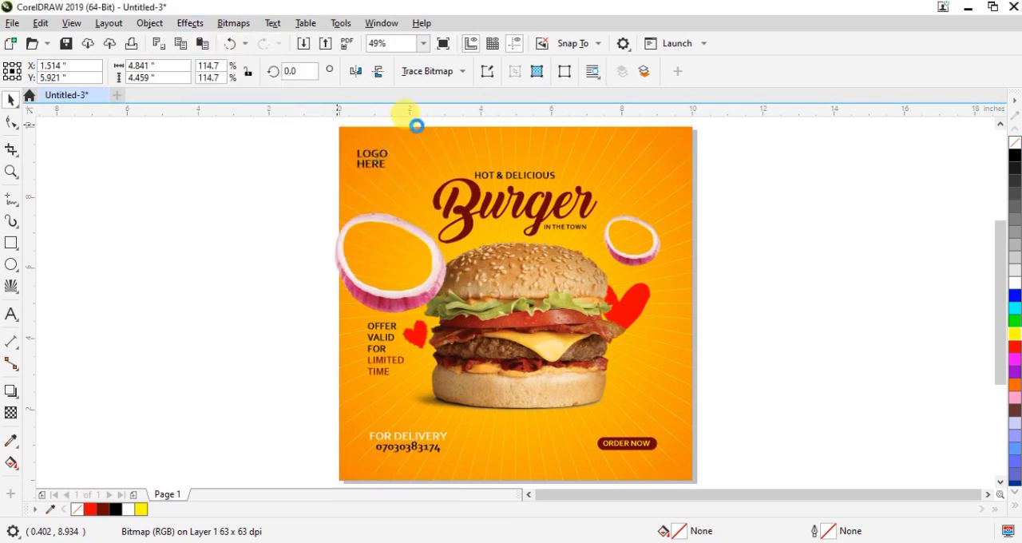
drag(460, 183, 717, 142)
drag(775, 177, 755, 176)
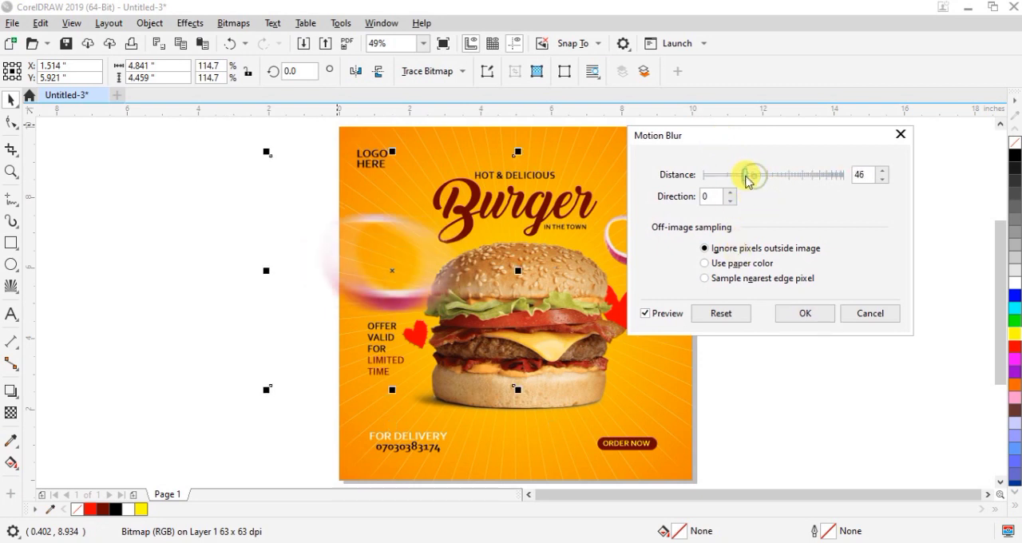
click(815, 315)
PowerClip the blurred onion ring inside the orange background rectangle
right_click(383, 299)
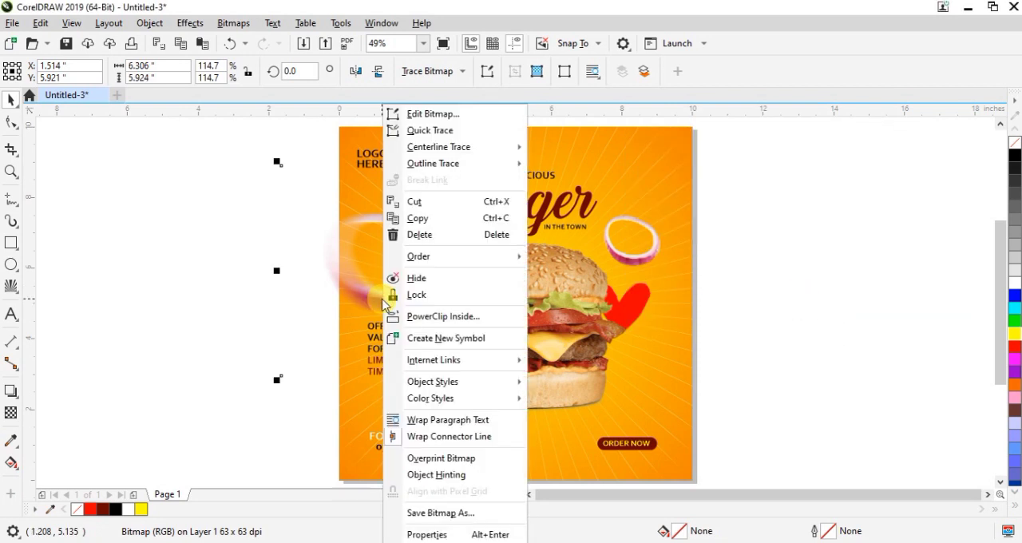
click(447, 253)
click(627, 173)
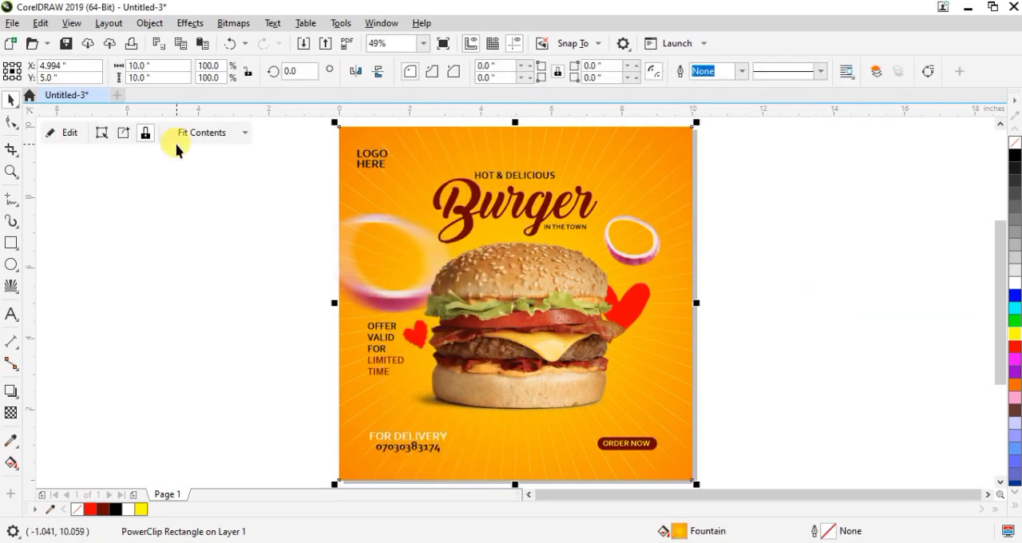
Move the small onion ring beside the burger's lower right, under the large heart, and shrink it to about 52.7%
click(632, 249)
drag(633, 249, 637, 389)
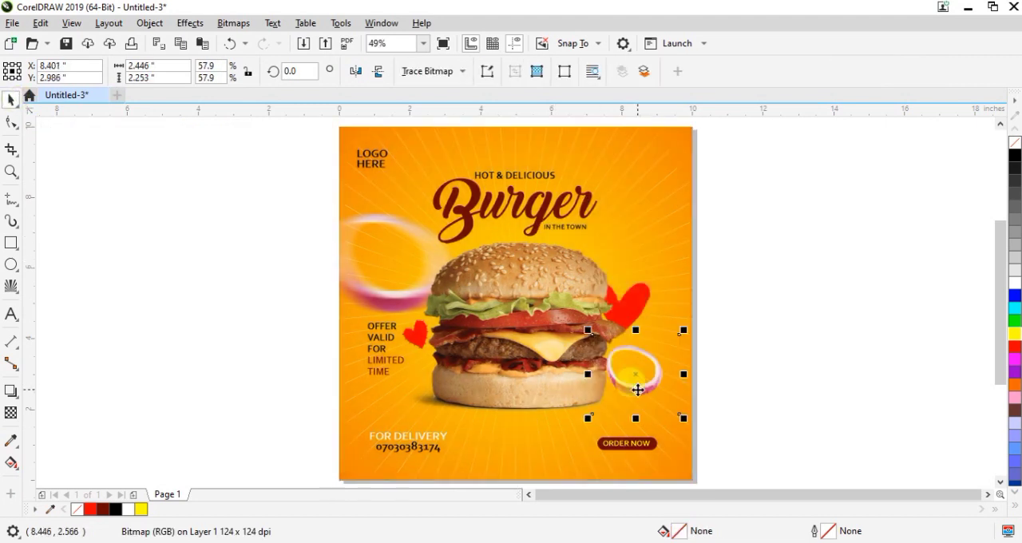
drag(685, 327, 676, 338)
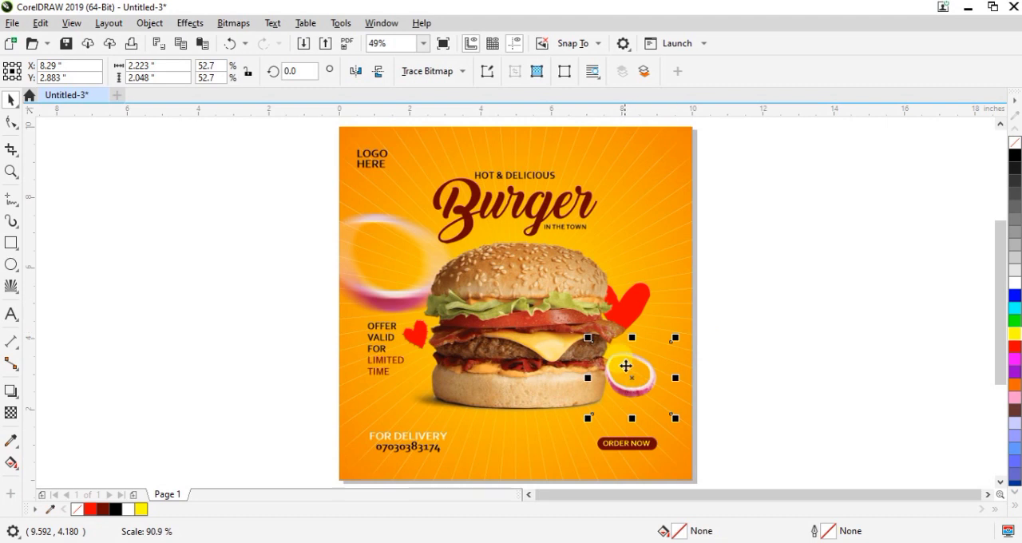
drag(631, 376, 627, 356)
click(763, 295)
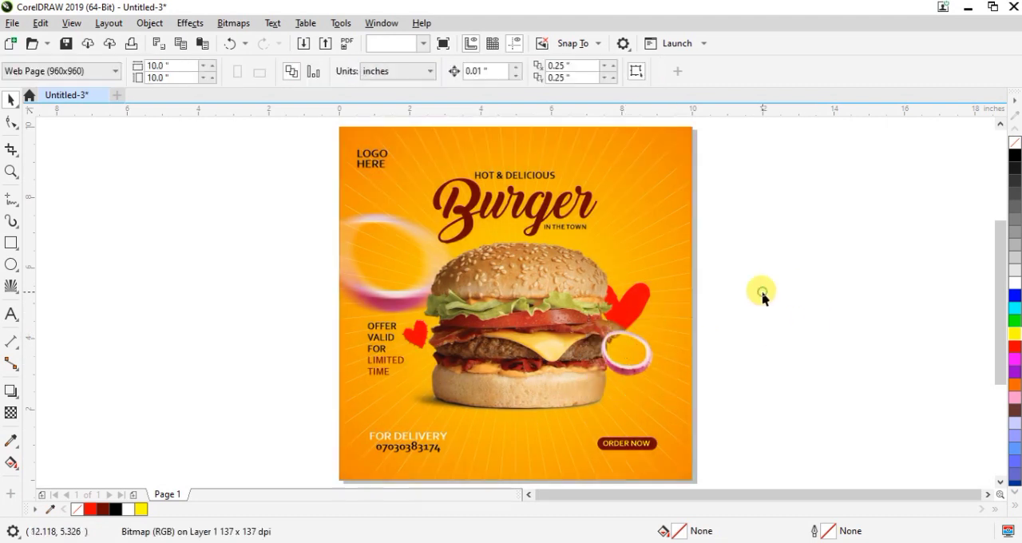